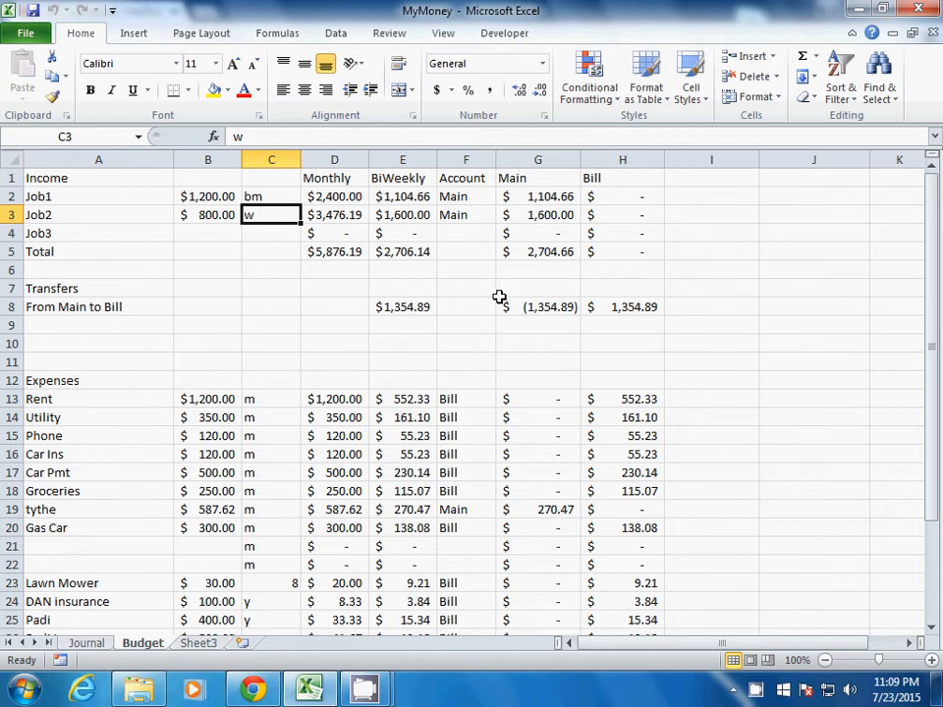
Step: Examine the Main to Bill transfer formula and the pay amounts and frequencies of Job1 and Job2
left_click(403, 307)
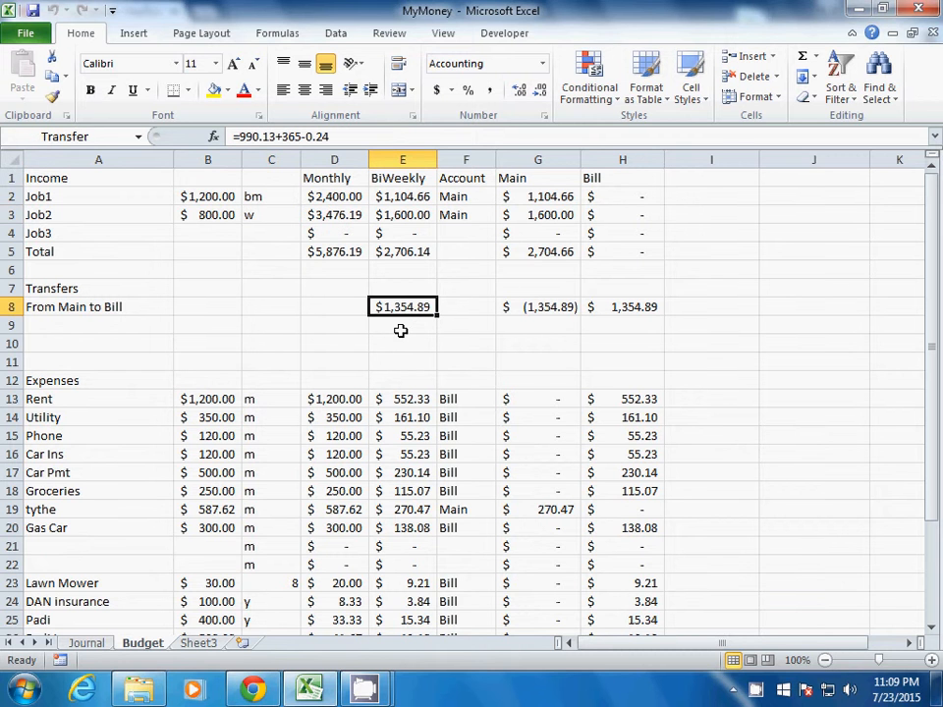
left_click(274, 216)
left_click(253, 197)
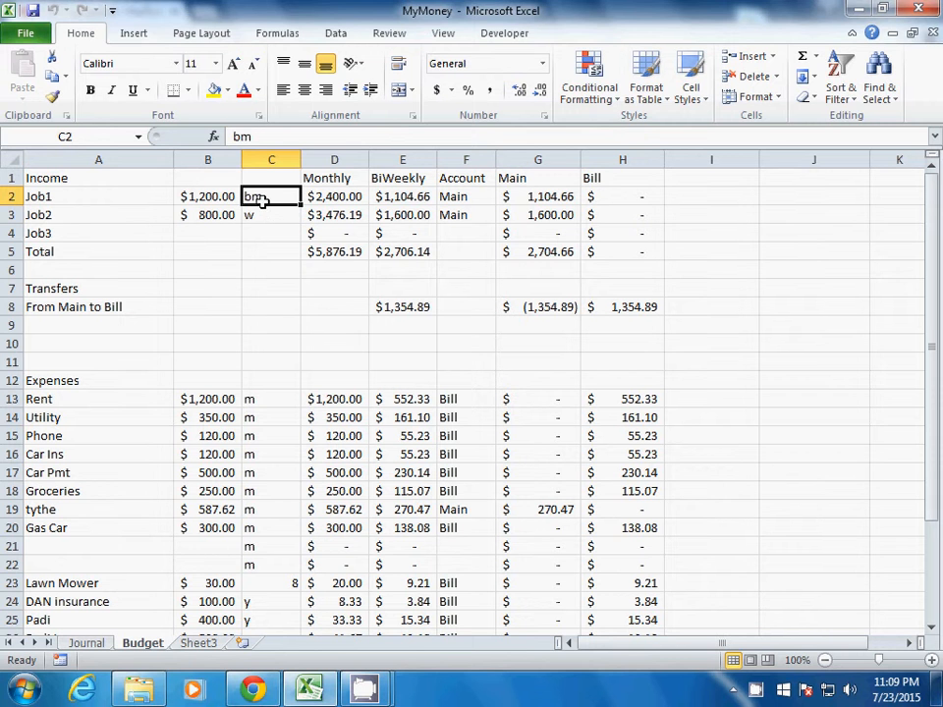
left_click_drag(57, 198, 61, 216)
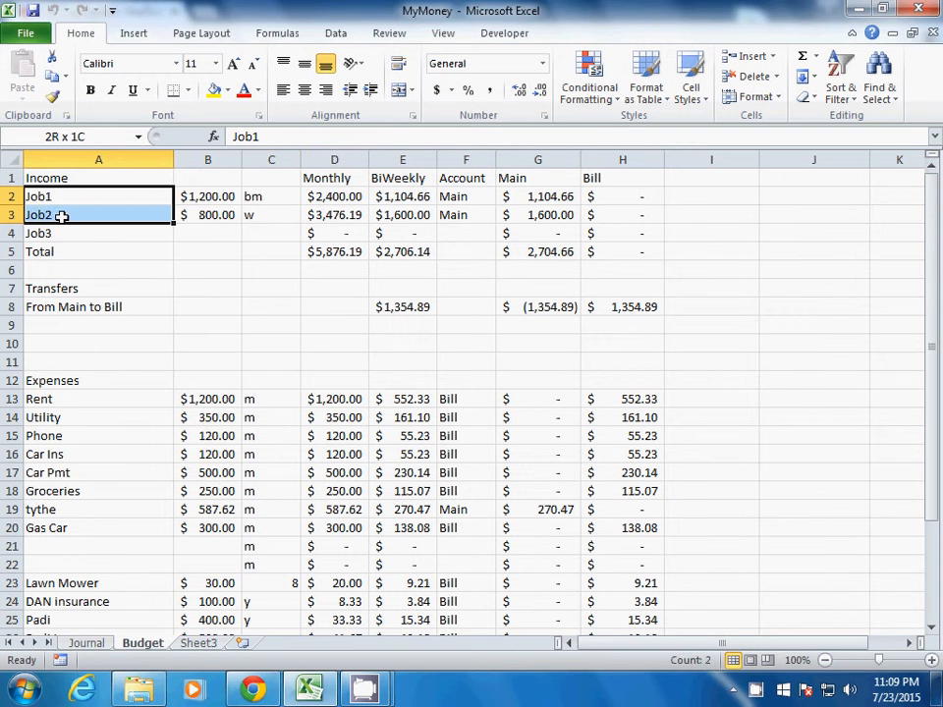
left_click_drag(240, 215, 280, 199)
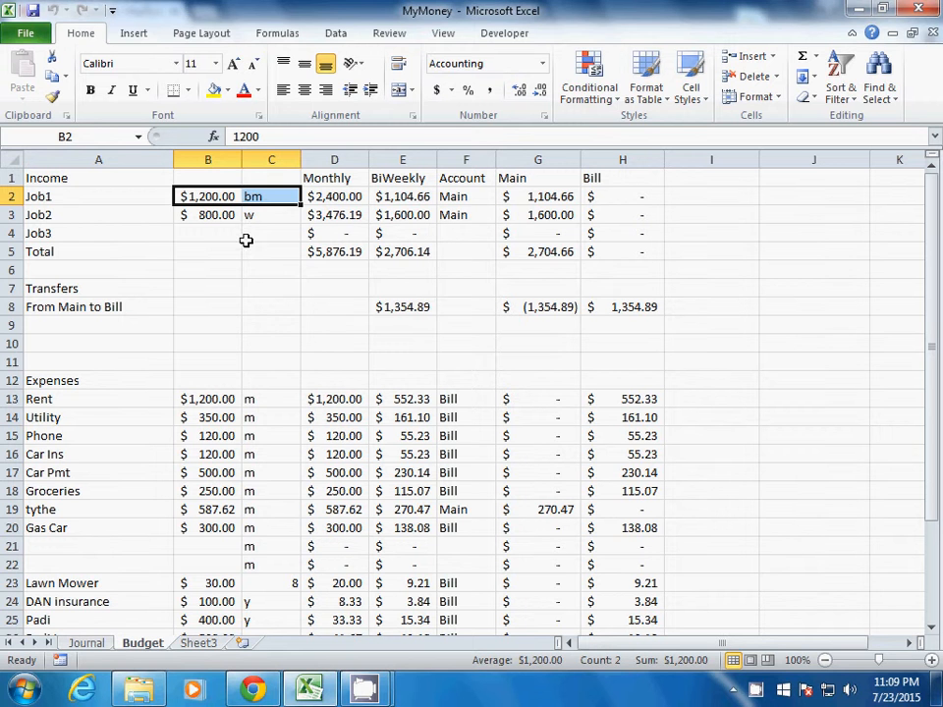
left_click(205, 198)
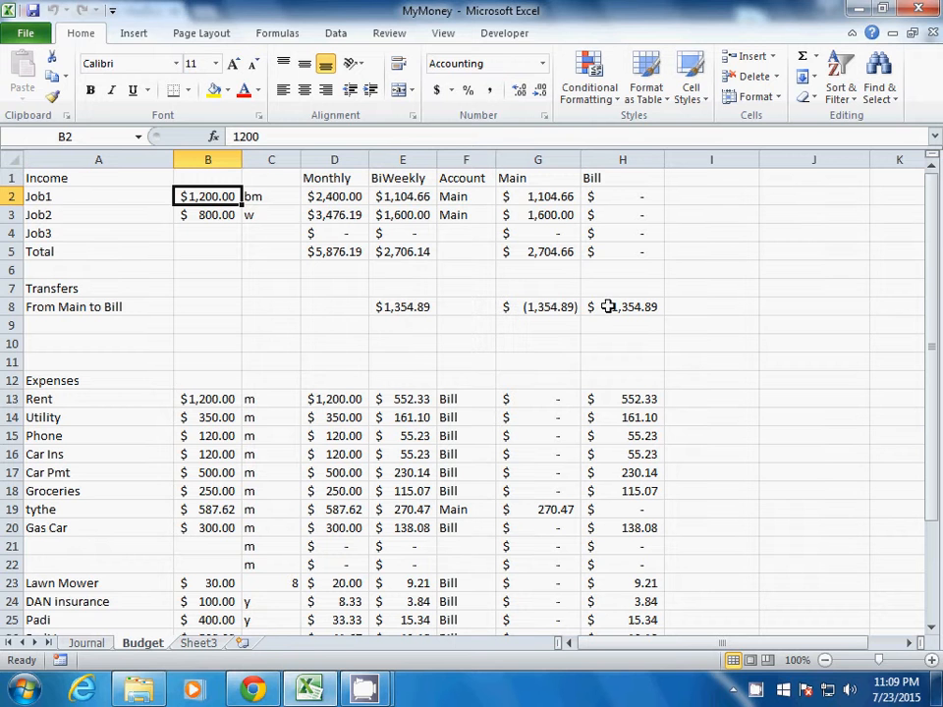
left_click(213, 213)
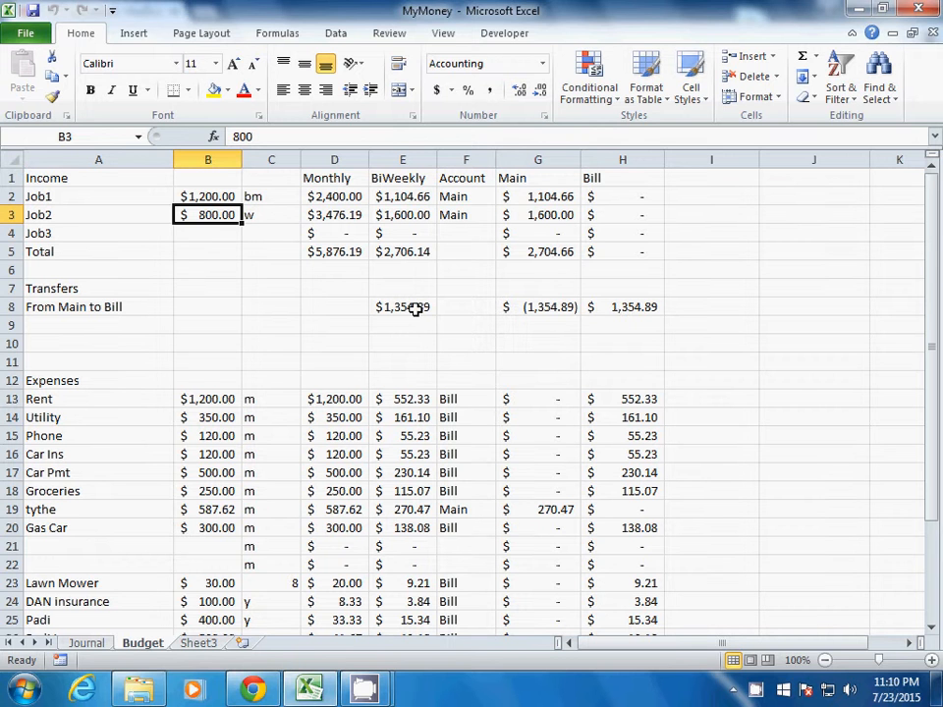
Step: Enter the headings "Chk1 (bm)" in I7 and "Chk2 (w)" in J7 of the Transfers section
left_click(700, 309)
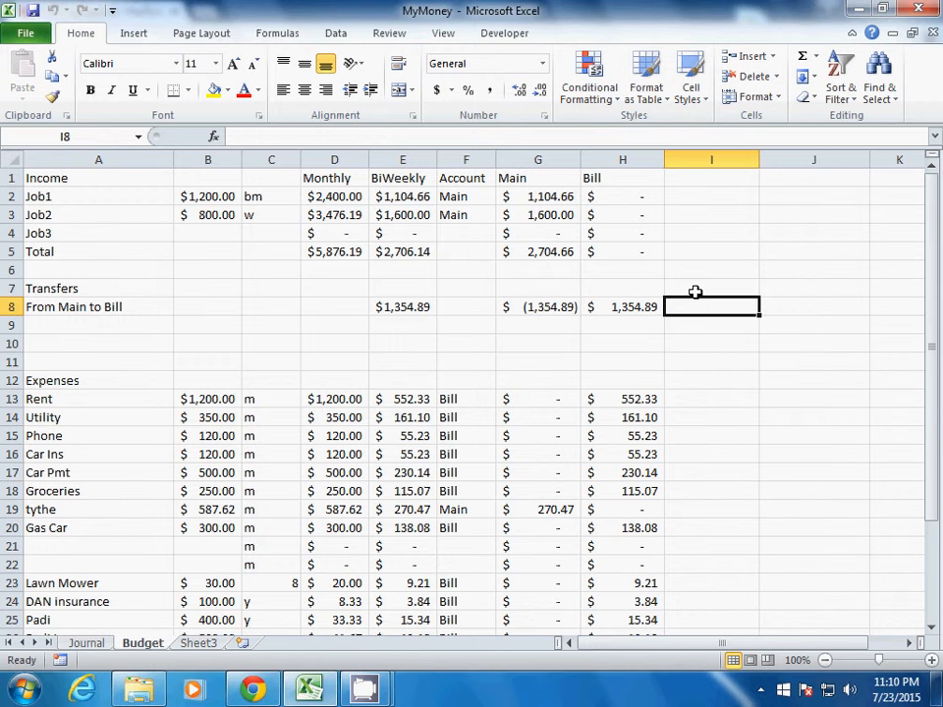
left_click(694, 292)
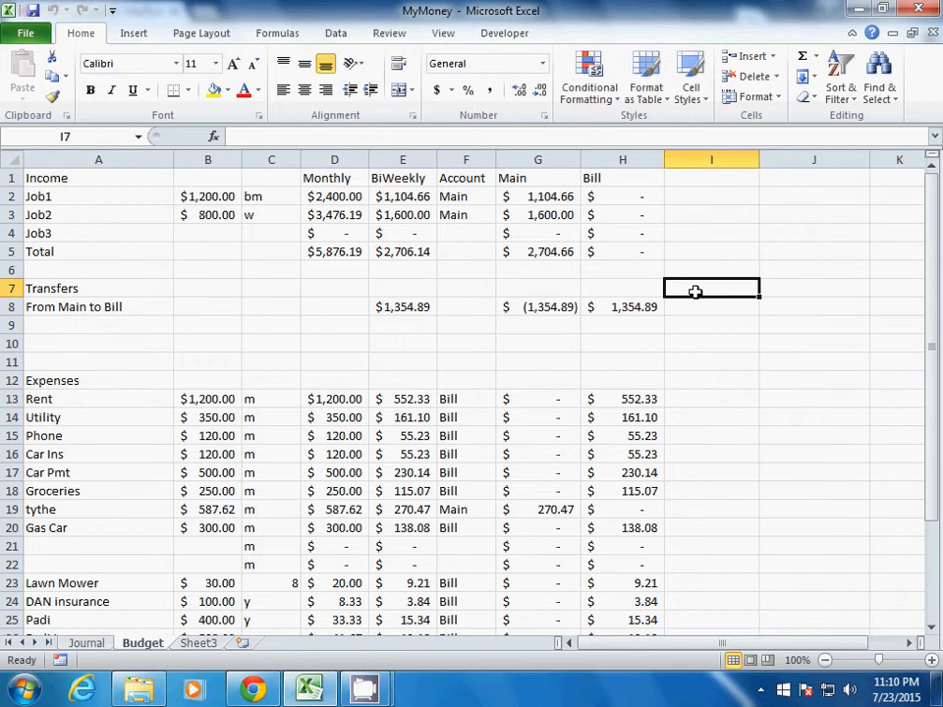
type("Chk1")
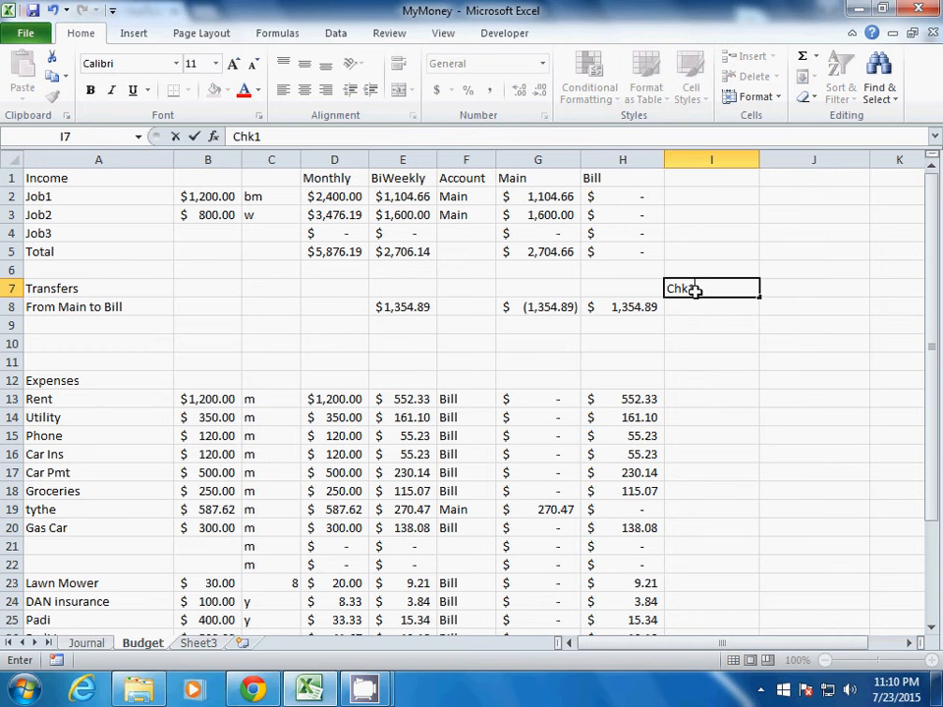
type(" (2")
key("BackSpace")
type("bm)")
key("Tab")
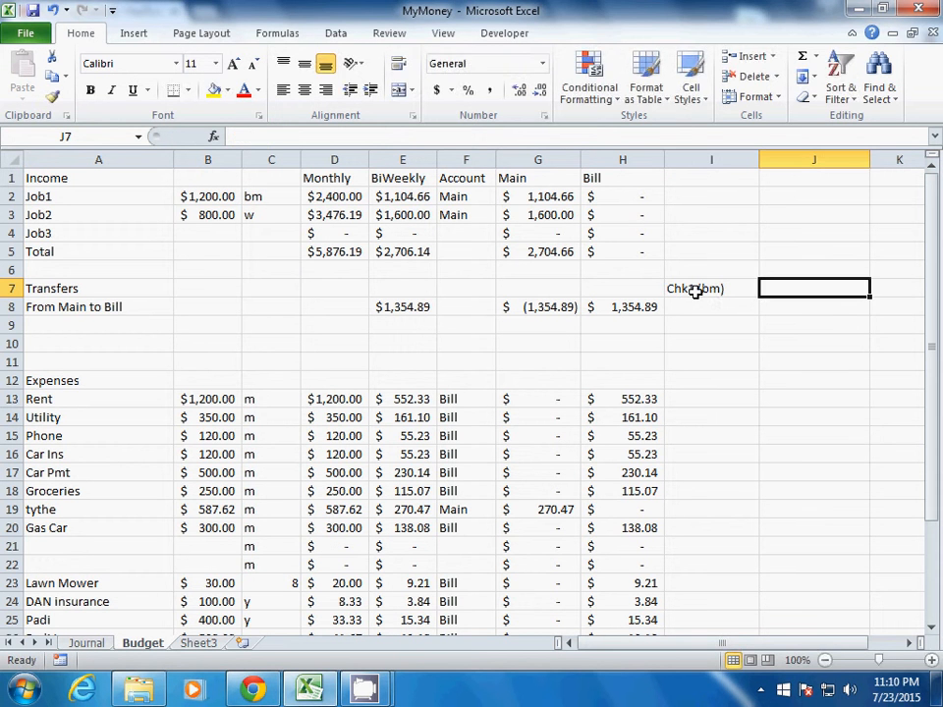
type("Chk")
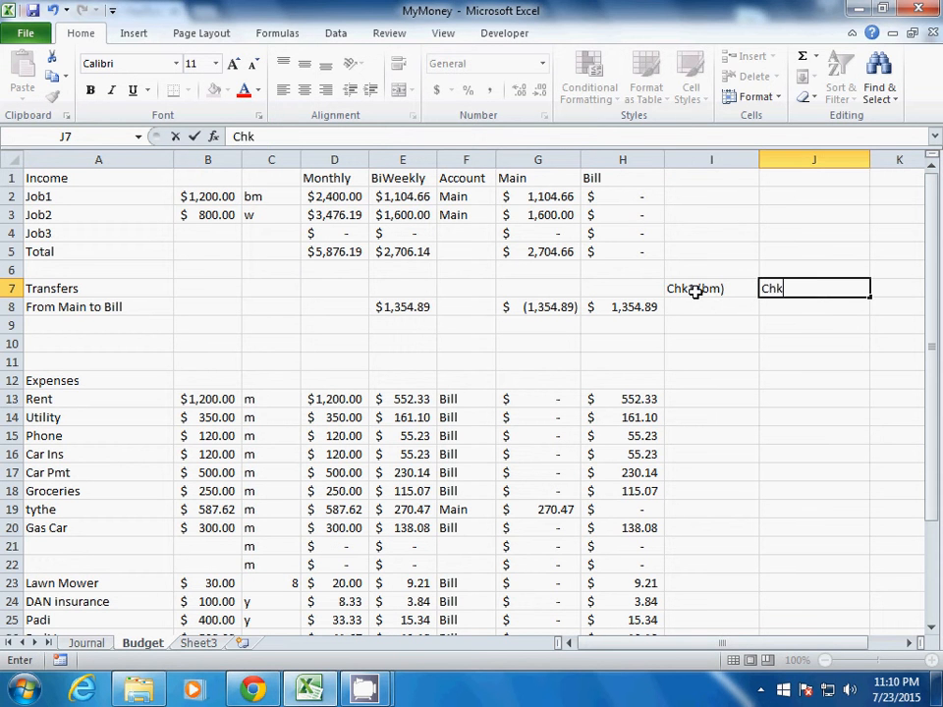
type("2 (w)")
key("Return")
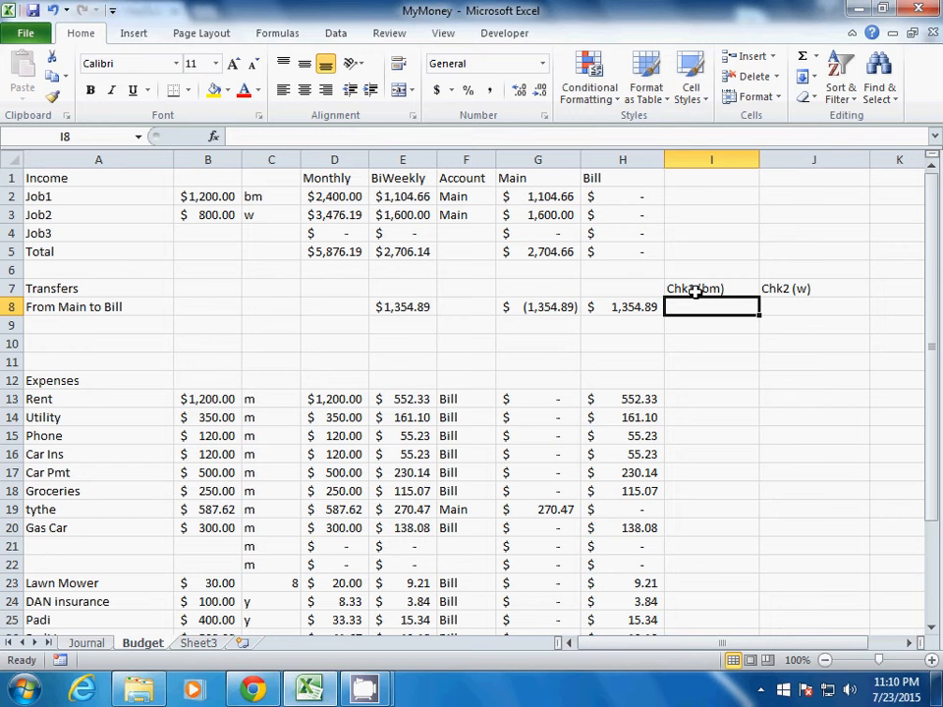
Step: Start a formula in I8 multiplying the transfer amount by Job1's biweekly income, =Transfer*E2
type("=")
key("Left")
key("Left")
key("Left")
key("Left")
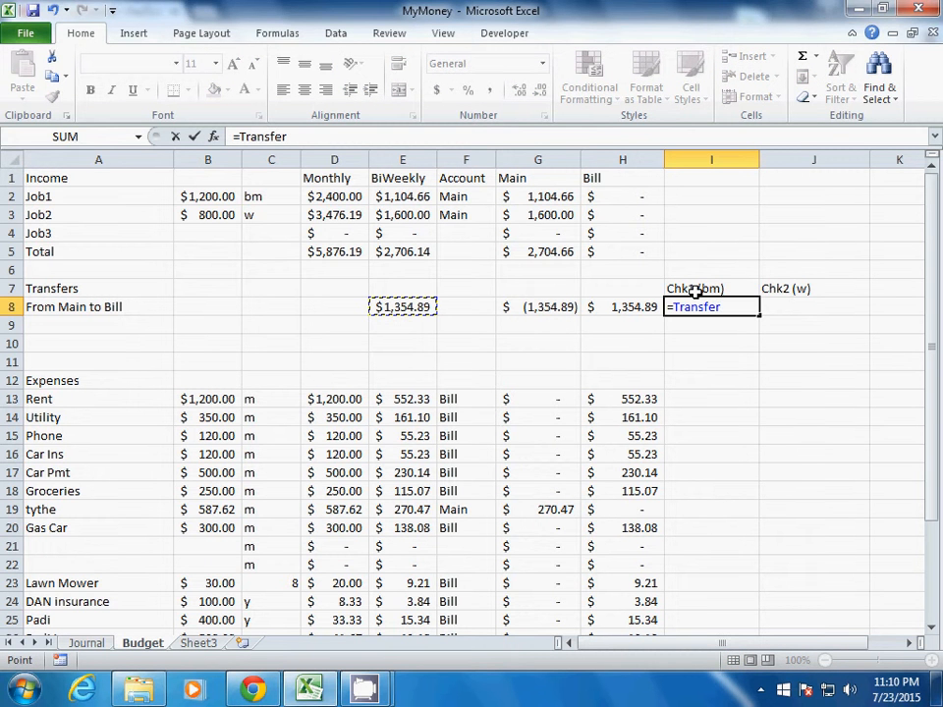
type("*")
key("Up")
key("Up")
key("Up")
key("Up")
key("Up")
key("Left")
key("Left")
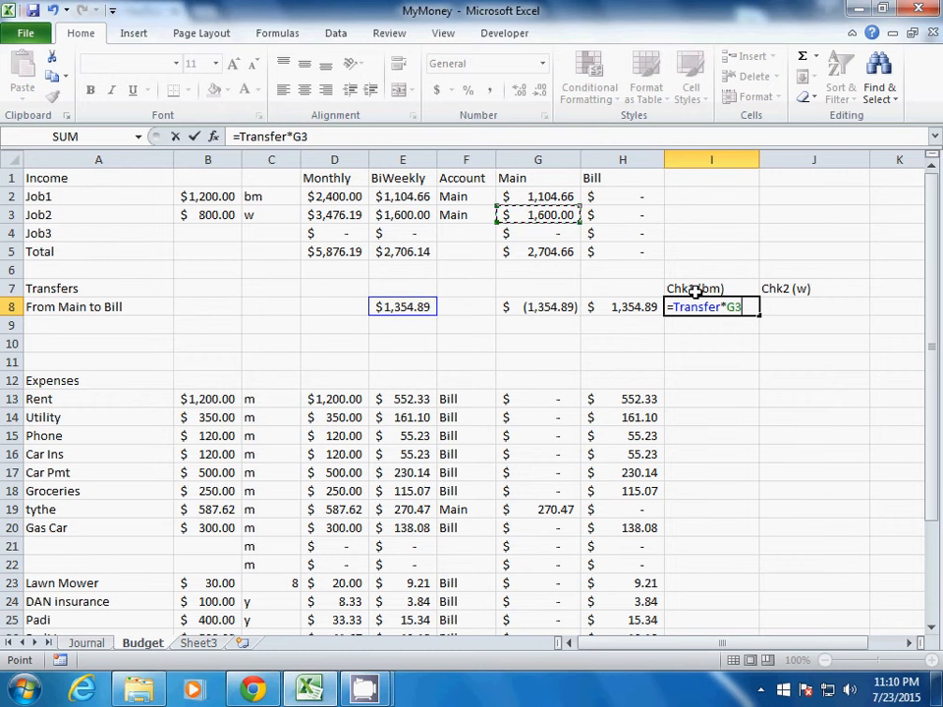
key("Left")
key("Left")
key("Up")
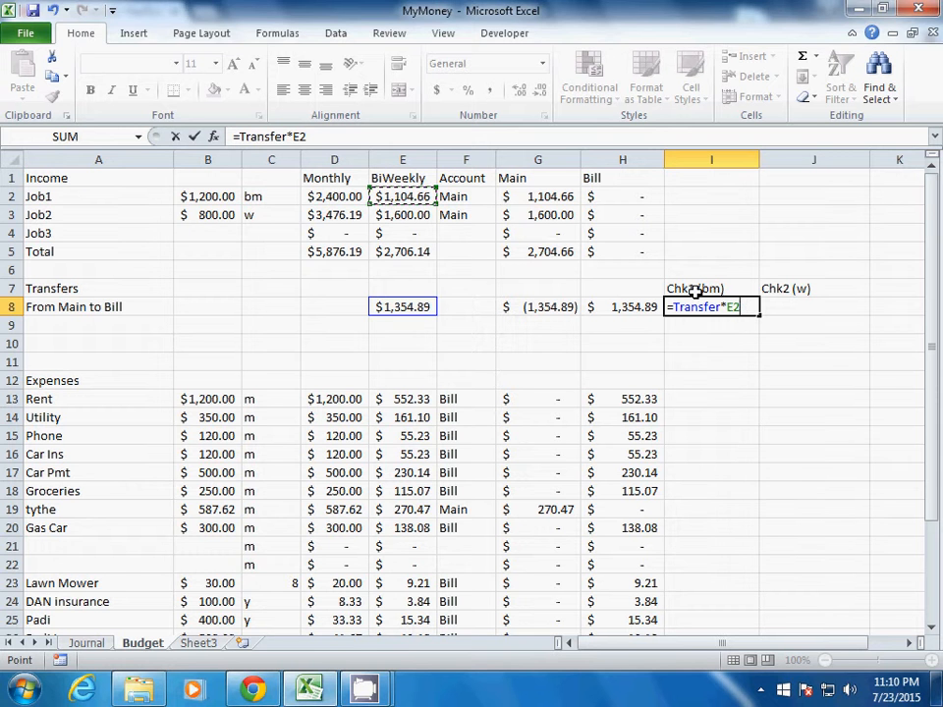
Step: Extend the I8 formula to divide by the biweekly income total in E5, giving =Transfer*E2/E5
type("/")
key("Up")
key("Up")
key("Up")
key("Up")
key("Up")
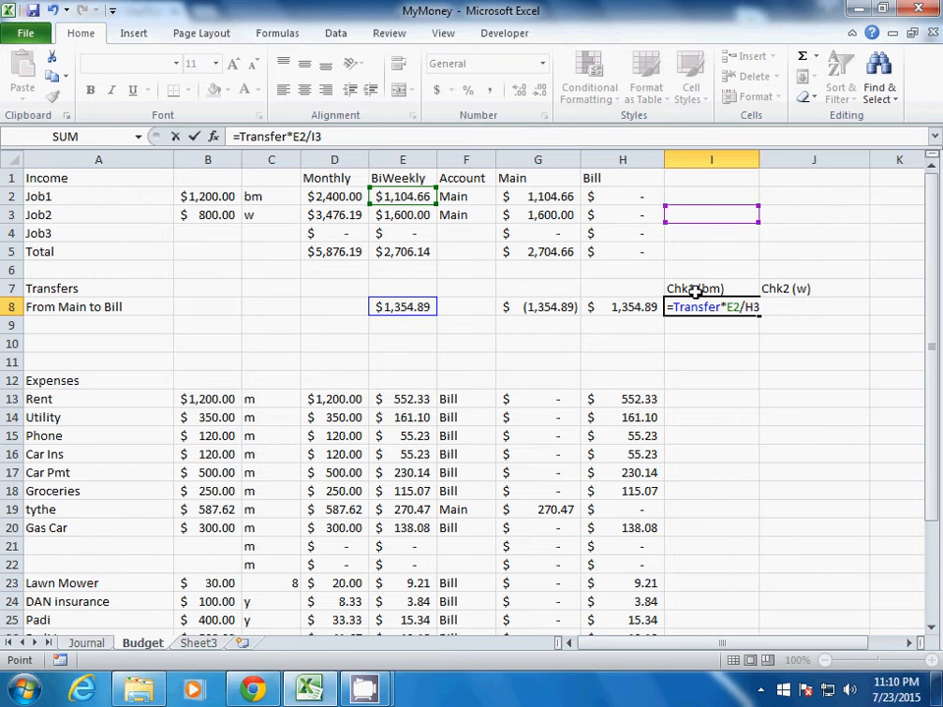
key("Left")
key("Left")
key("Left")
key("Left")
key("Down")
key("Down")
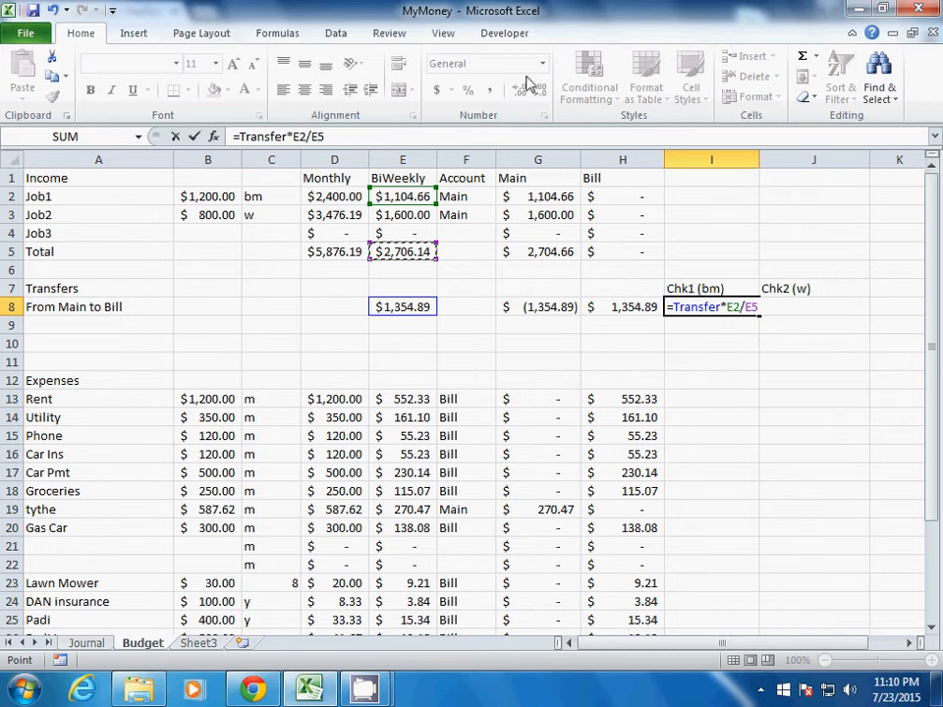
Step: Wrap the I8 formula in Conv2BiMonthly with "2w" as the second argument and commit it
left_click(248, 137)
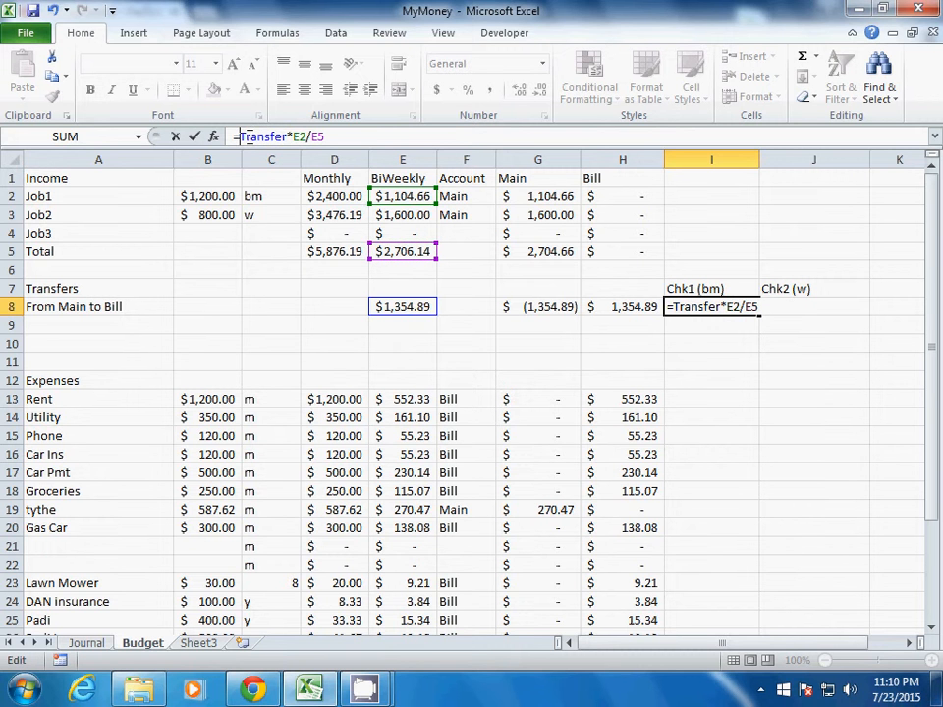
type("conv")
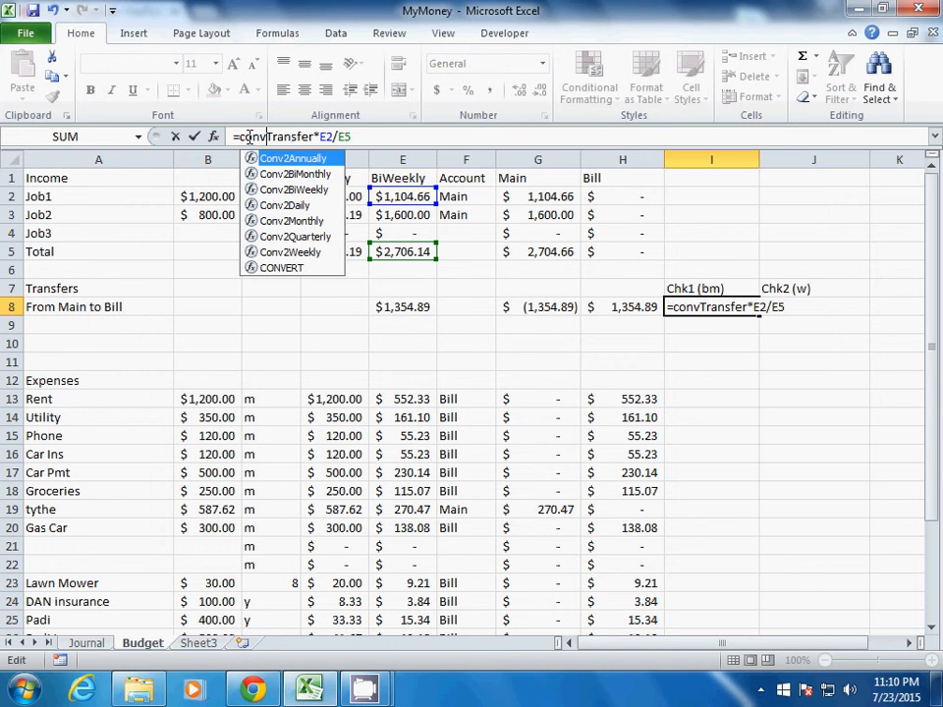
type("2")
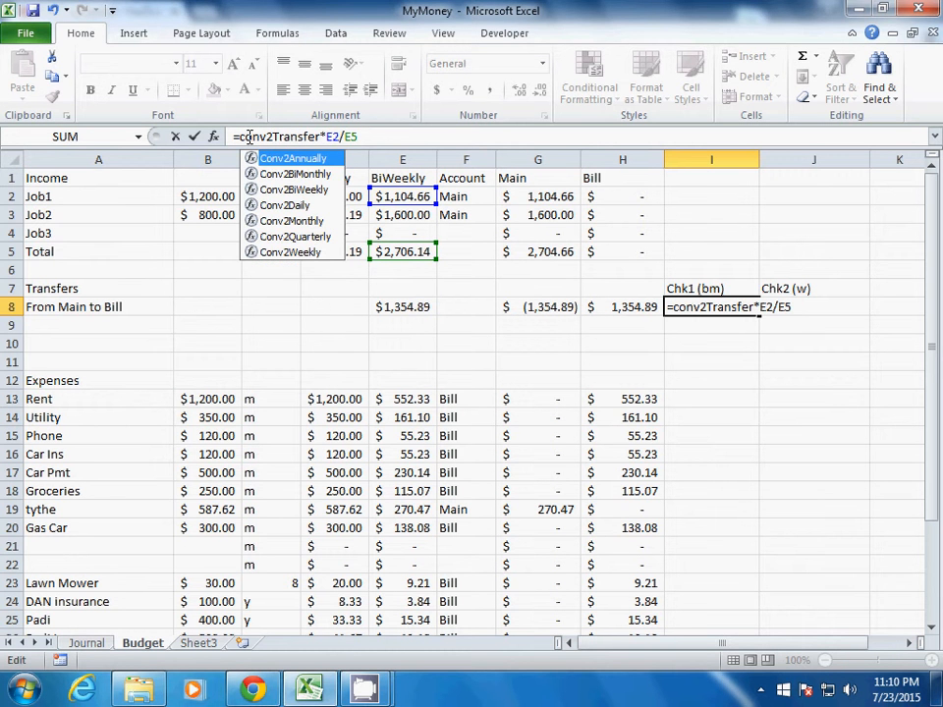
type("bi")
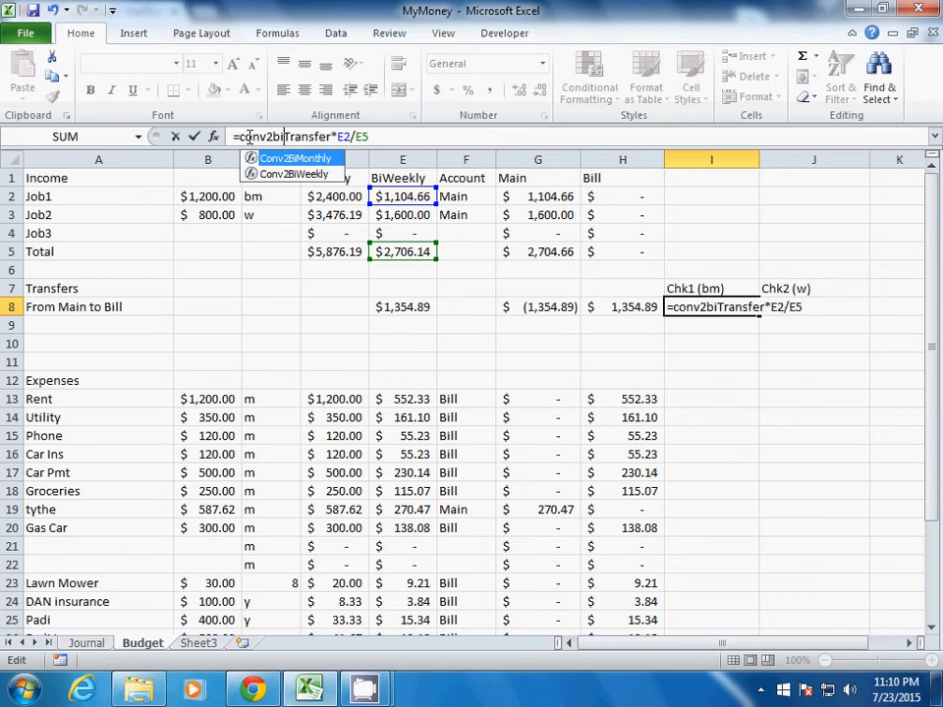
key("Tab")
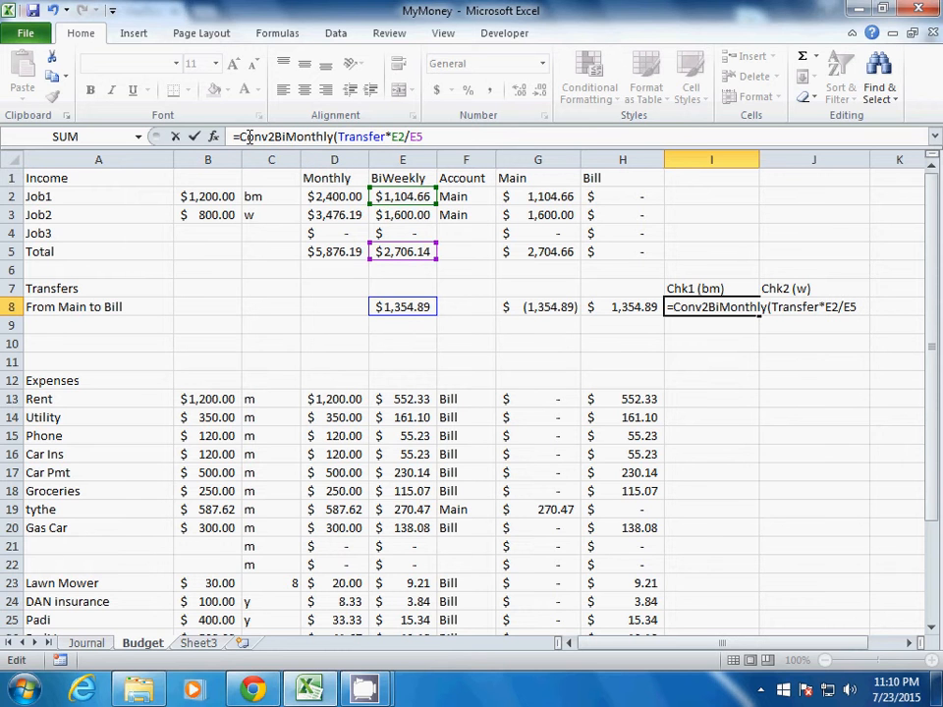
type(",\"2w\")")
key("Return")
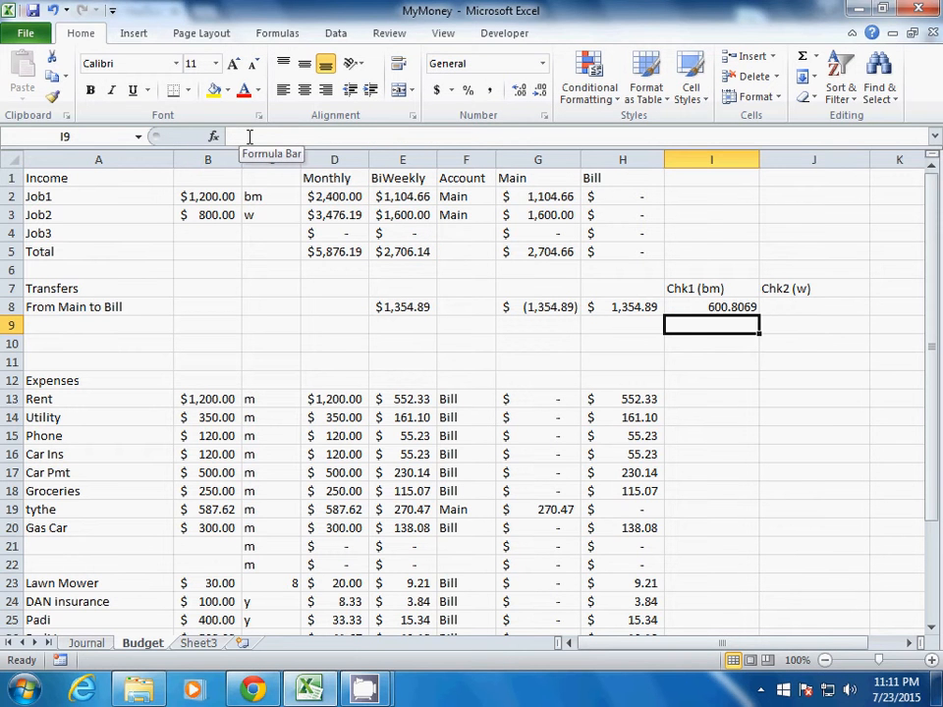
Step: Build the formula =Transfer*E3/E5 in J8 for Job2's share of the transfer
left_click(780, 301)
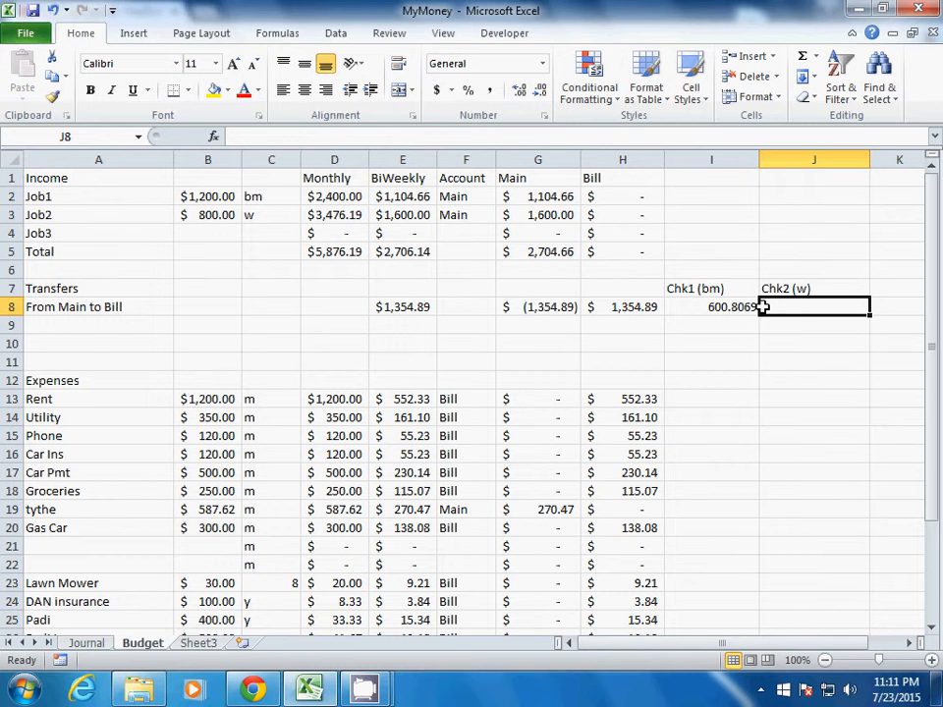
type("=")
key("Left")
key("Left")
key("Left")
key("Left")
key("Left")
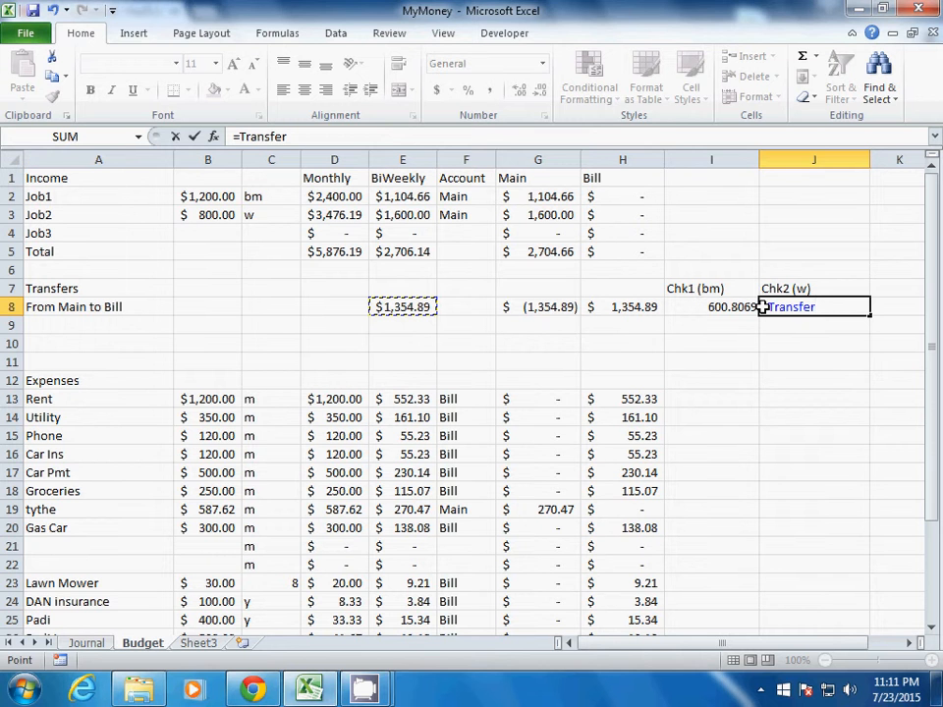
type("*")
left_click(398, 214)
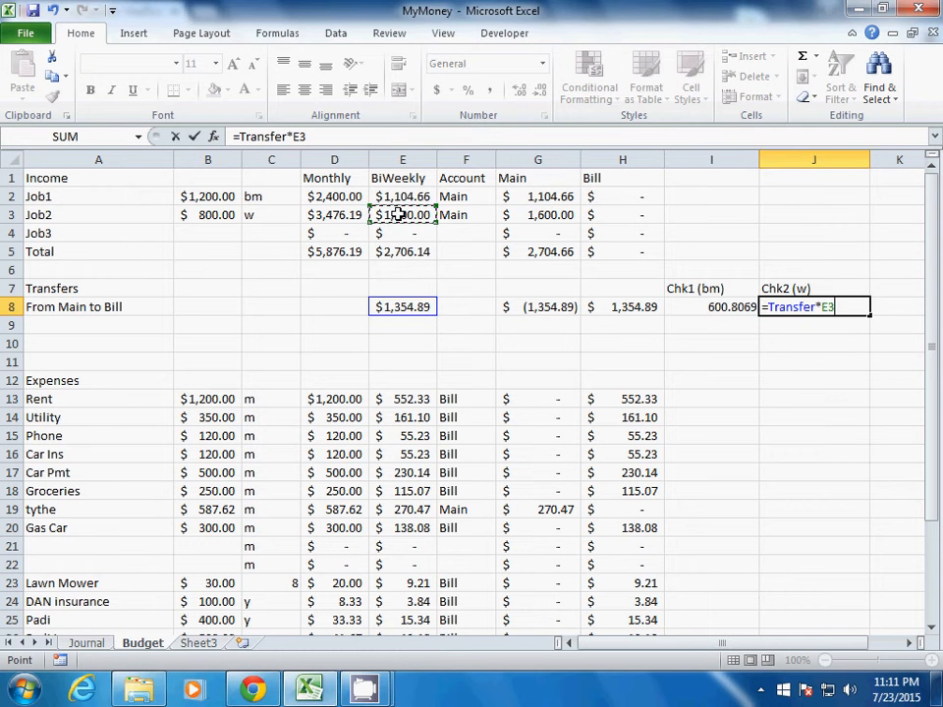
type("/")
left_click(391, 251)
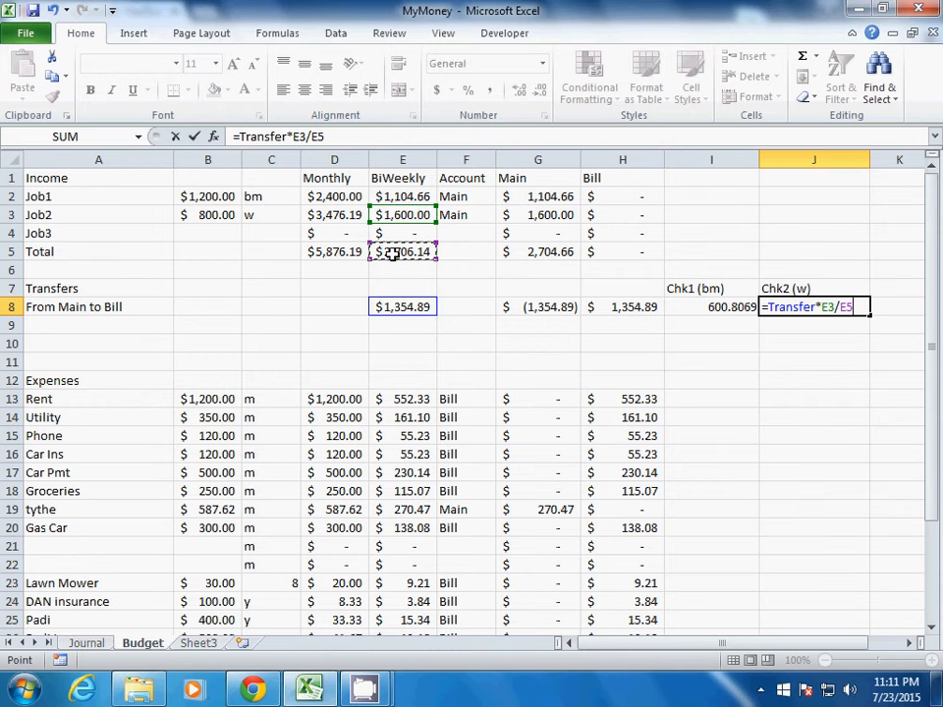
Step: Wrap the J8 formula in Conv2Weekly with "2w" as the second argument and commit it
left_click(237, 136)
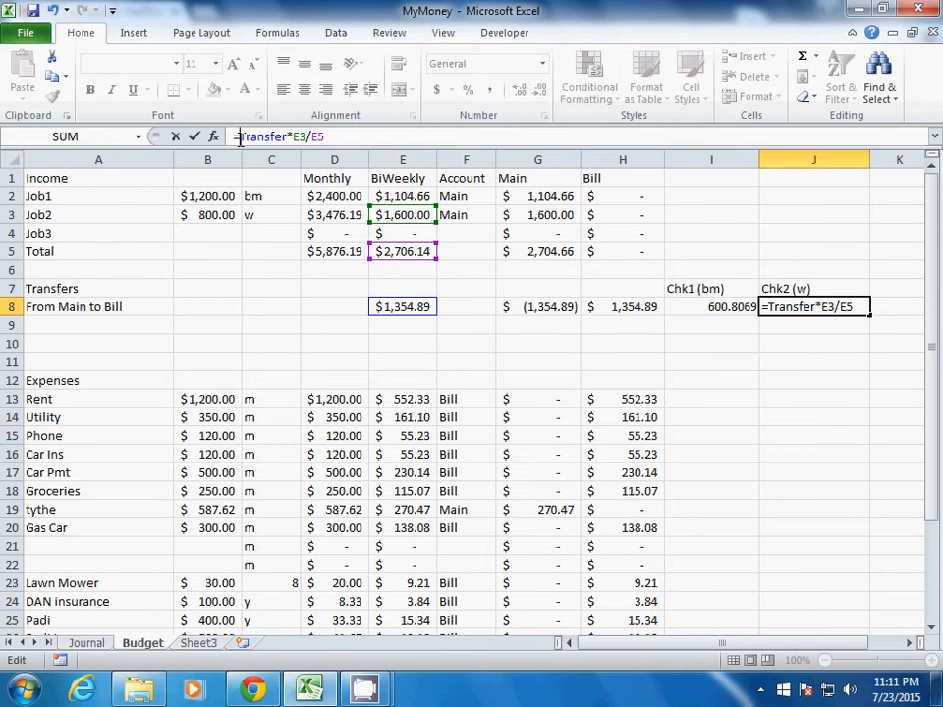
type("conv2w")
key("Tab")
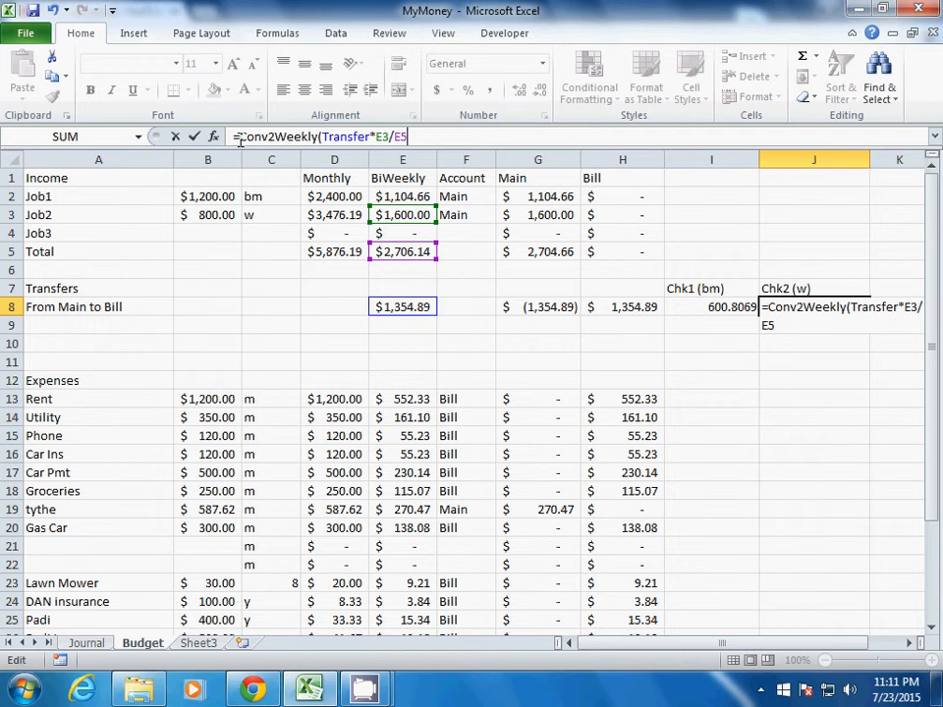
type(",\"2w\")")
key("Return")
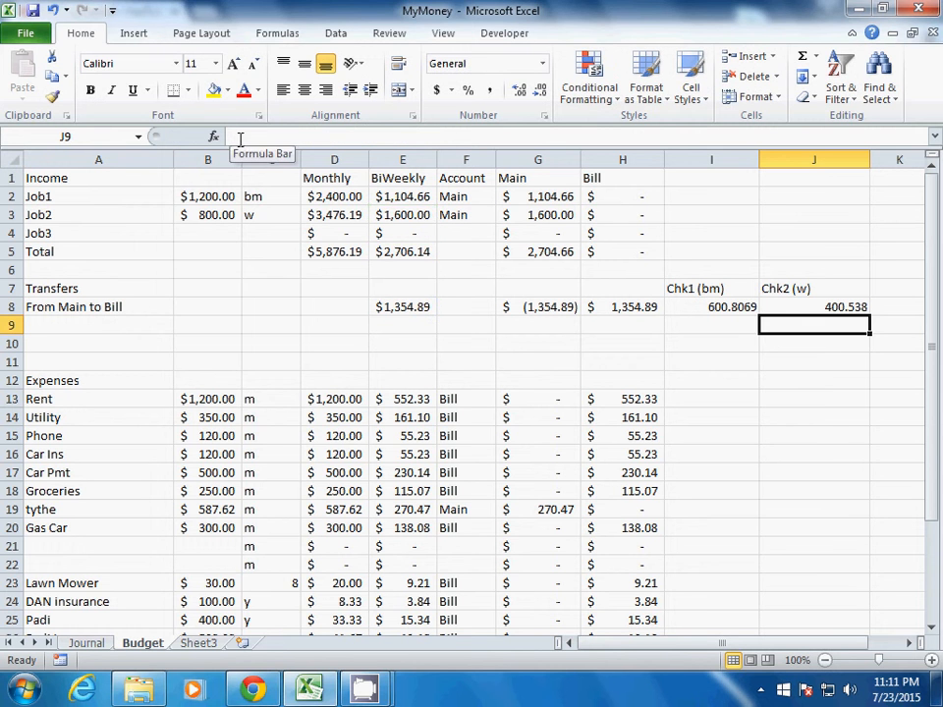
Step: Apply the dollar accounting format to the two per-check transfer amounts in I8:J8
left_click_drag(707, 308, 799, 308)
right_click(799, 308)
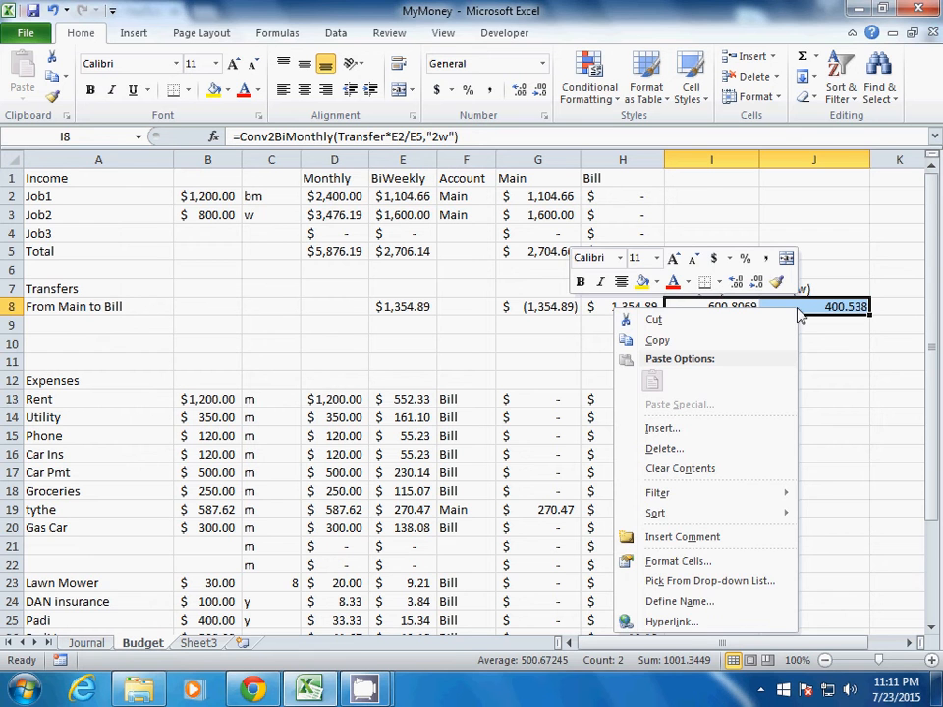
left_click(714, 259)
left_click(700, 374)
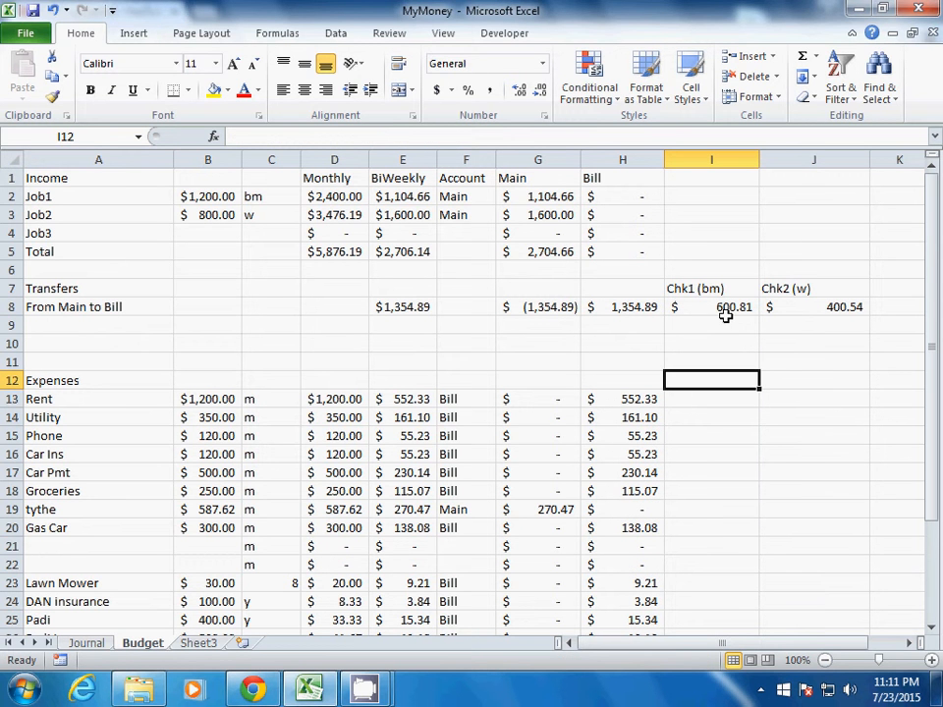
Step: Compare the Chk1 transfer amount in I8 with Job1's pay amount in B2
left_click(703, 308)
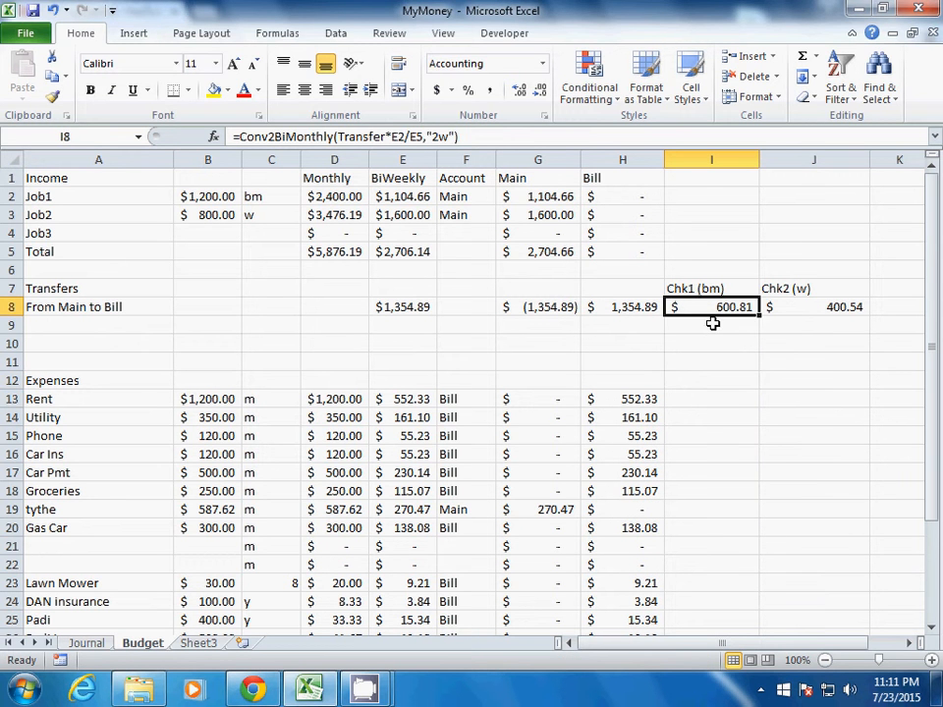
left_click(212, 195)
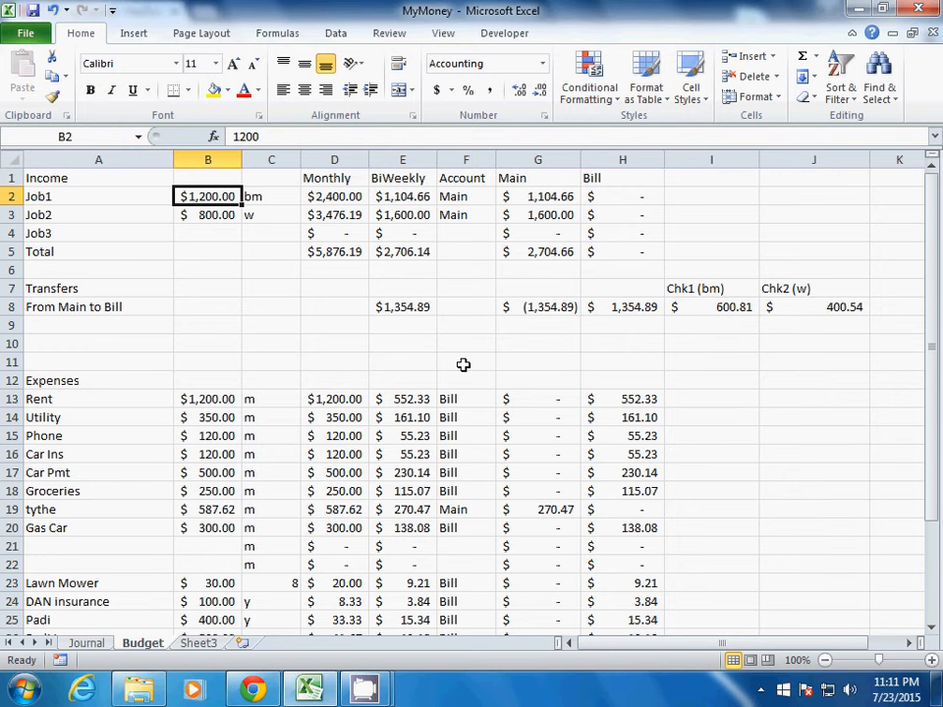
left_click(712, 310)
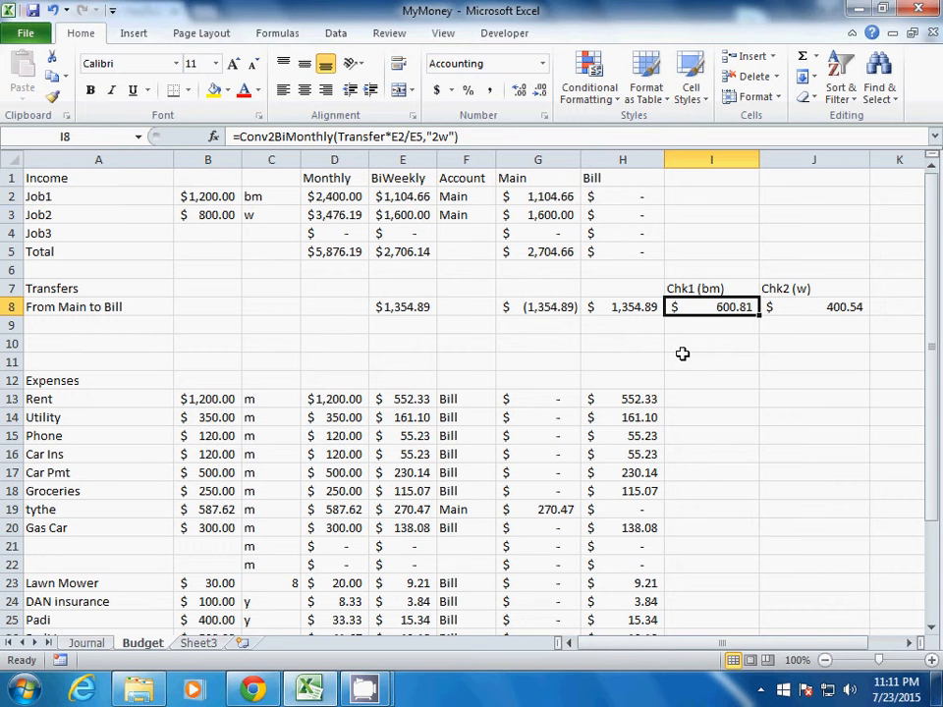
Step: Compare the Job1 and Job2 pay amounts in B2:B3 with the Chk2 transfer amount in J8
left_click(209, 197)
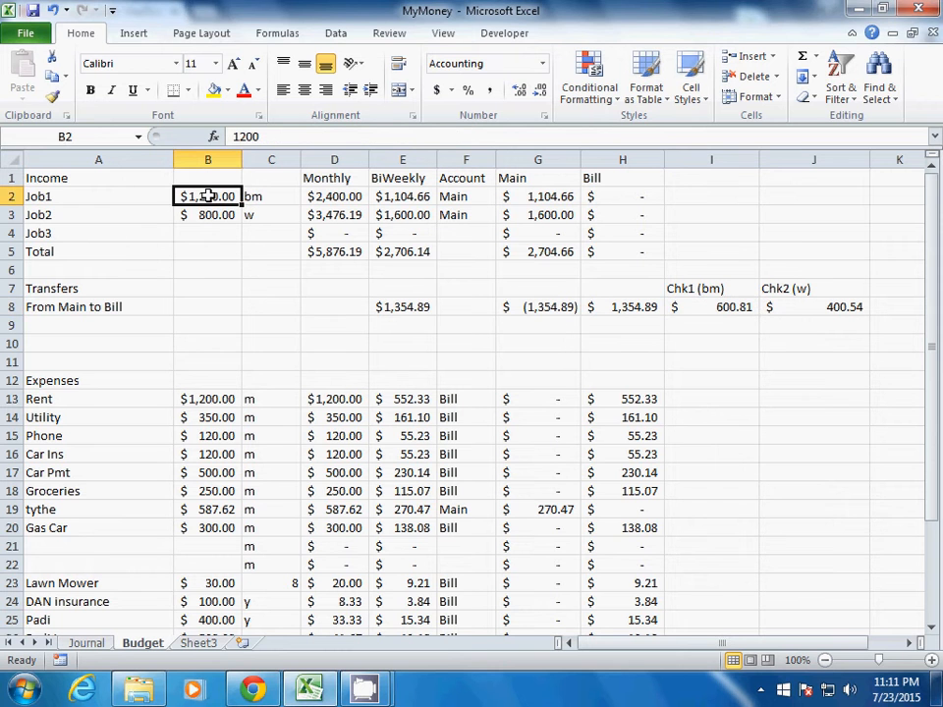
left_click(204, 213)
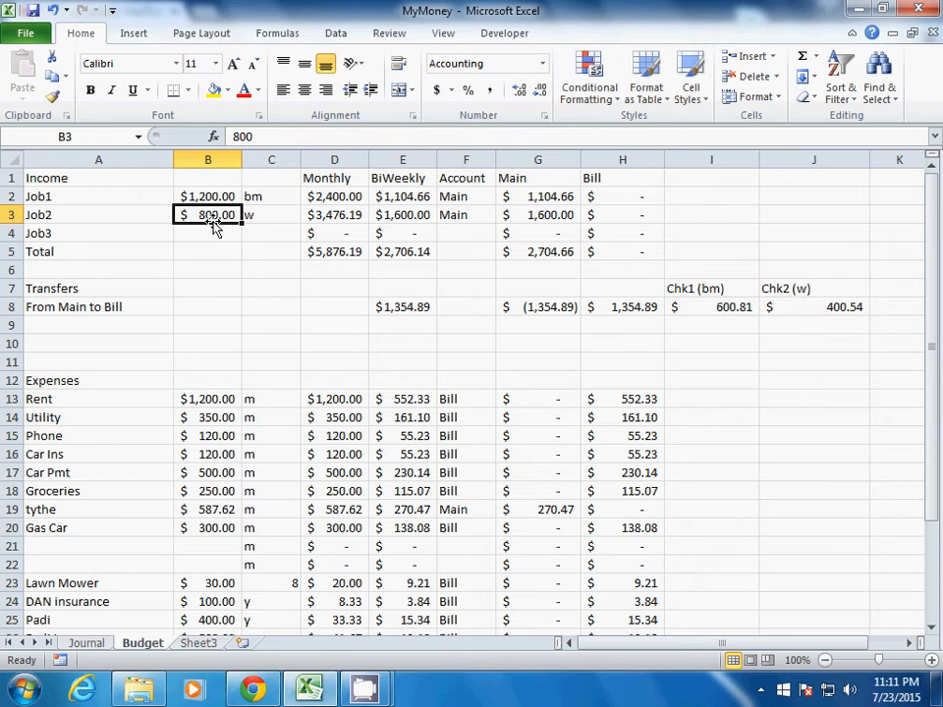
left_click(823, 301)
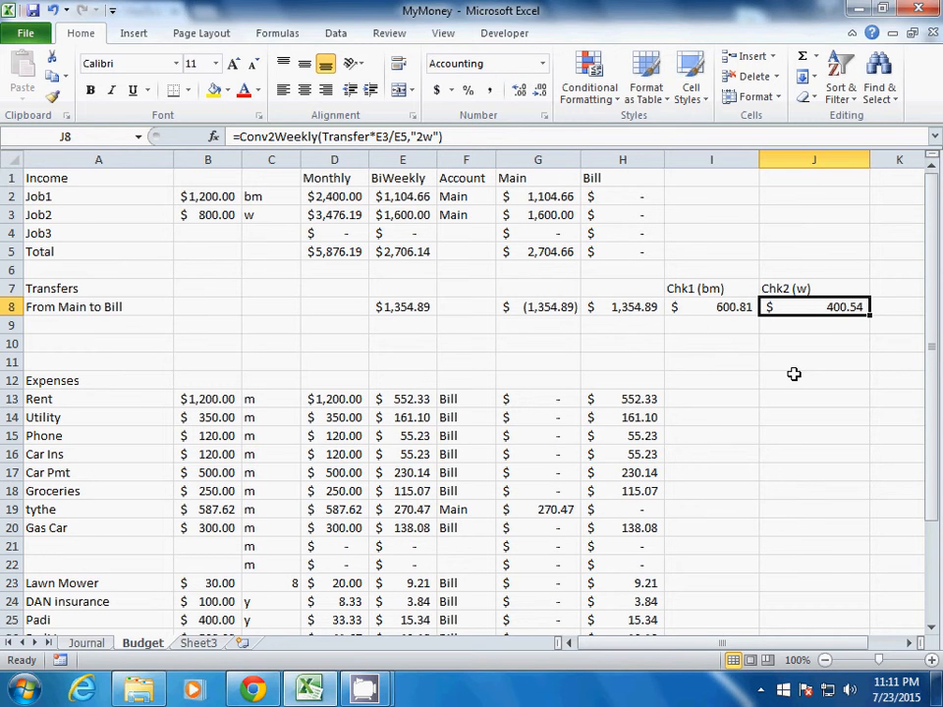
Step: Inspect the E2 and E5 references in the Chk1 transfer formula in I8, leaving the formula as it is
scroll(793, 375, "down", 1)
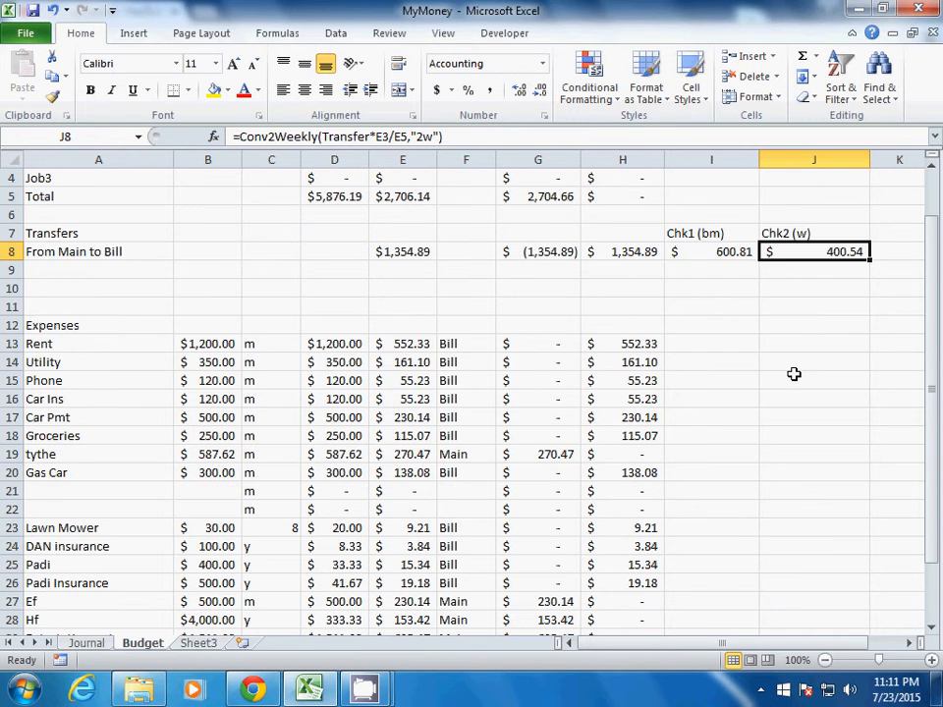
left_click(716, 348)
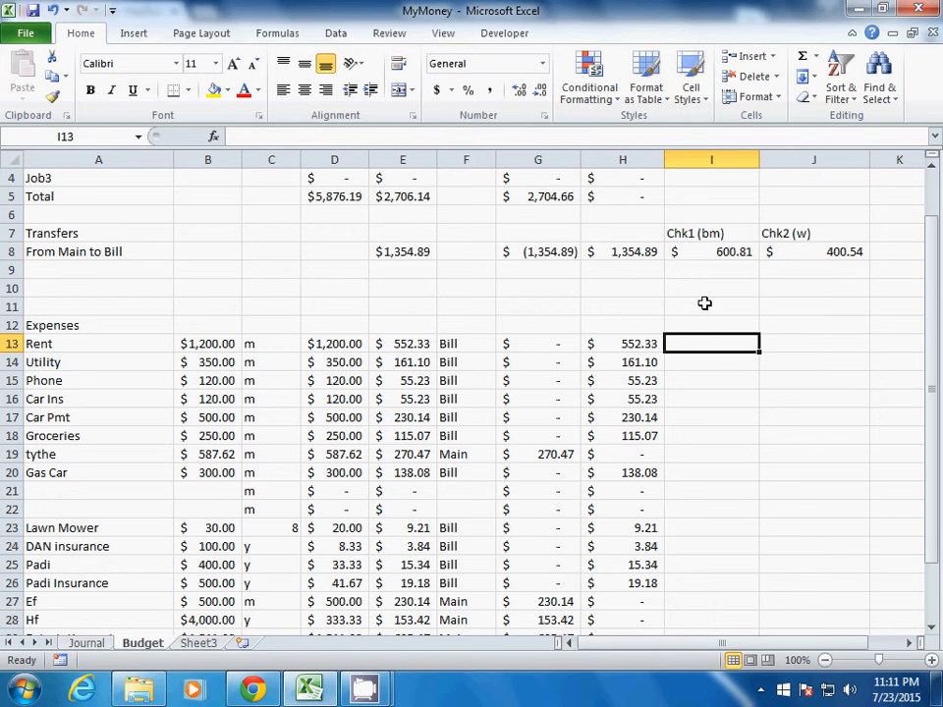
left_click(698, 254)
left_click(396, 136)
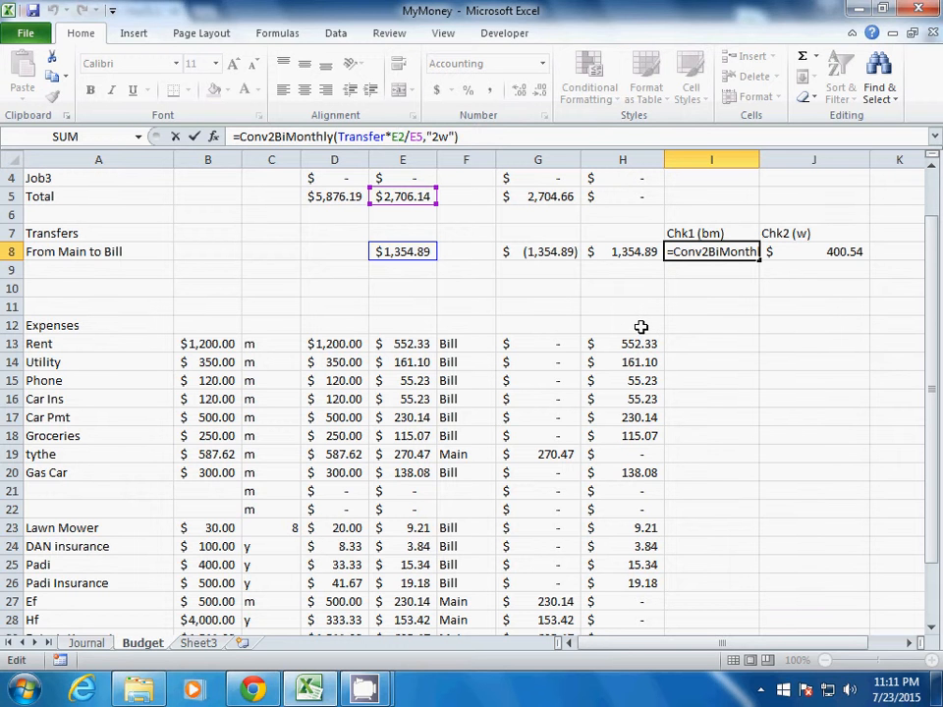
left_click(397, 136)
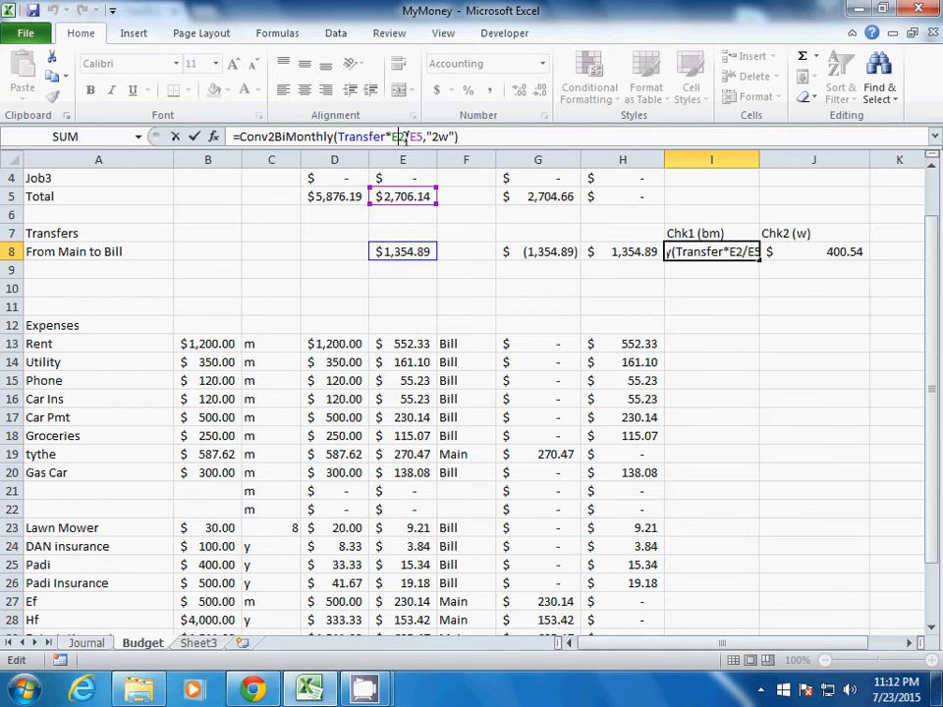
key("ctrl+Return")
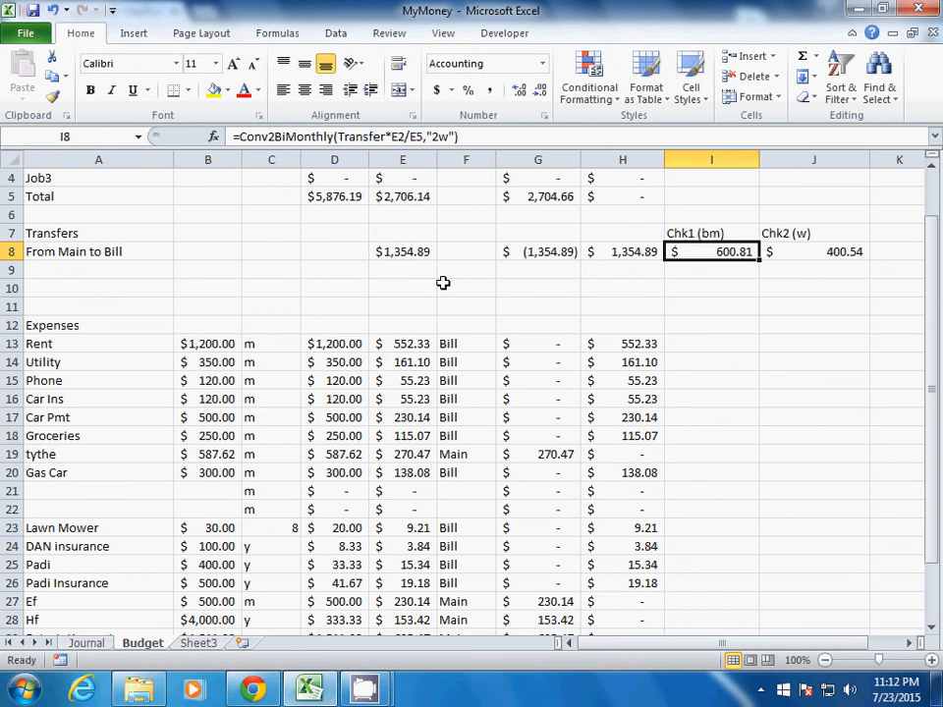
left_click(223, 243)
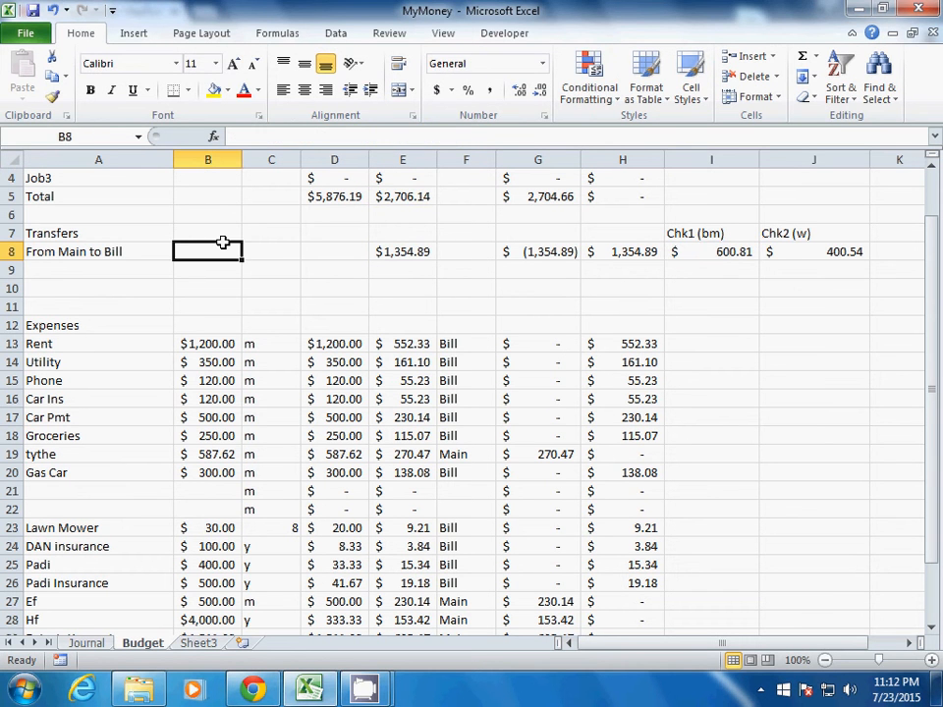
type("=")
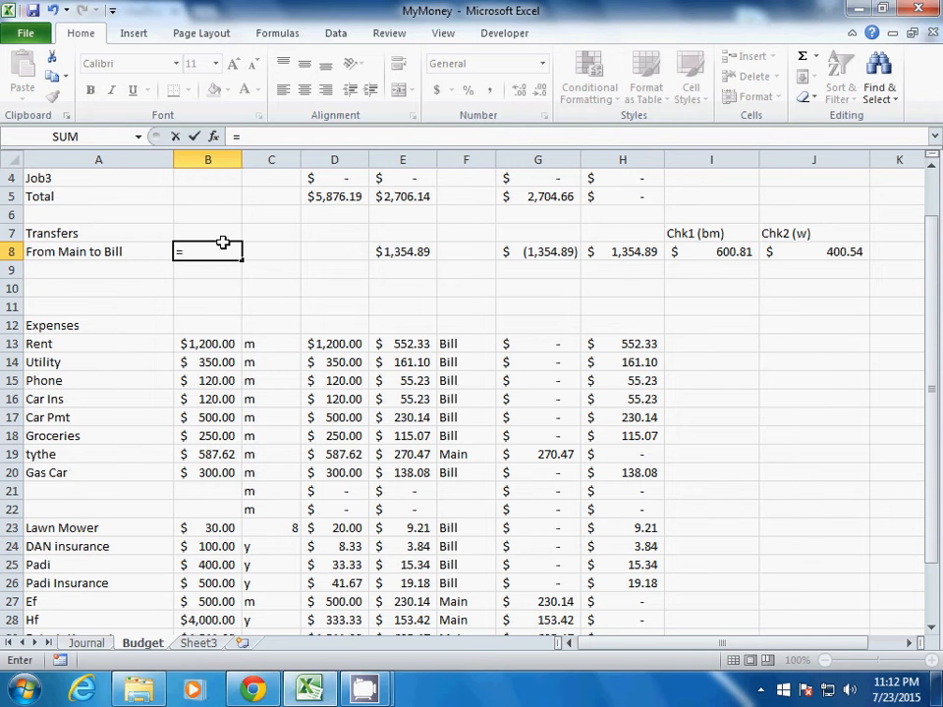
key("Escape")
Step: Enter the relative reference =H13 in I13 beside the Rent row and fill it down through I20
key("Right")
key("Right")
key("Right")
key("Right")
key("Right")
key("Right")
key("Right")
key("Right")
key("Right")
key("Right")
key("Down")
key("Down")
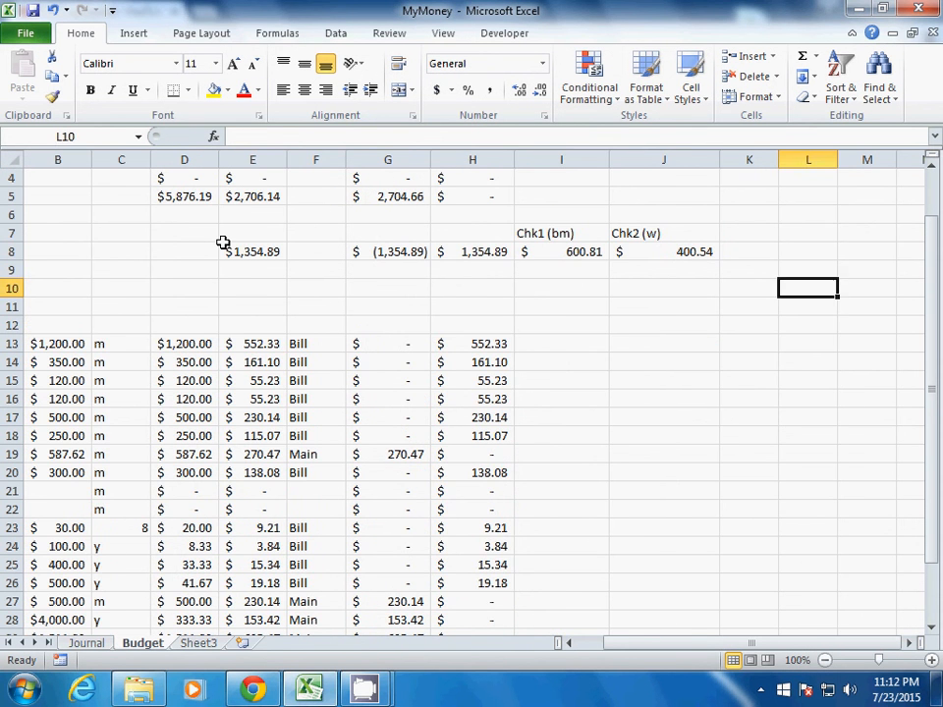
key("Down")
key("Down")
key("Left")
key("Left")
key("Down")
key("Left")
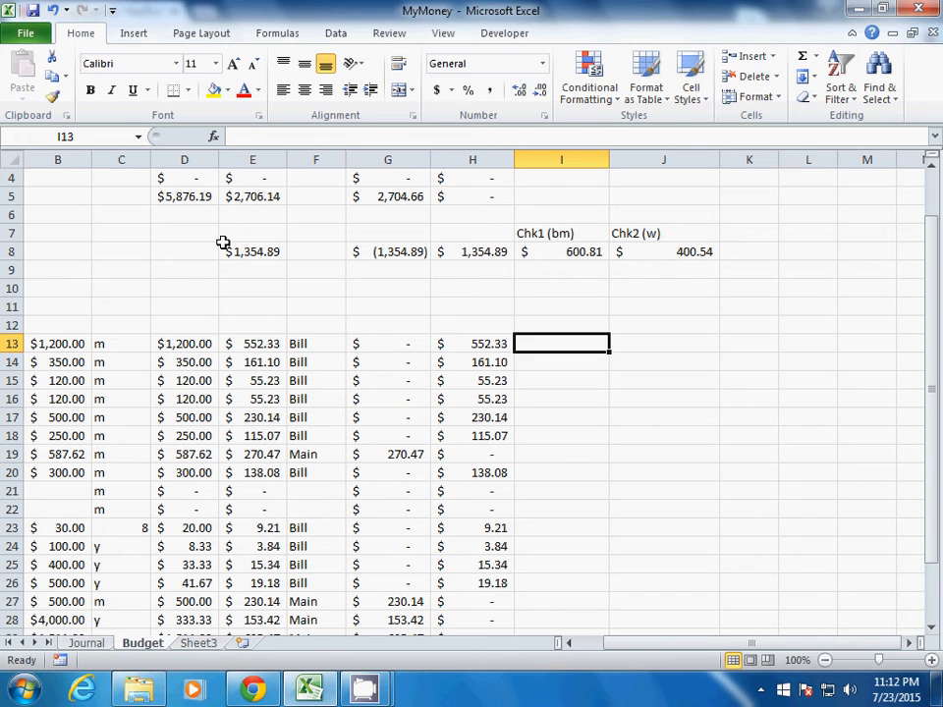
type("=")
key("Left")
key("Return")
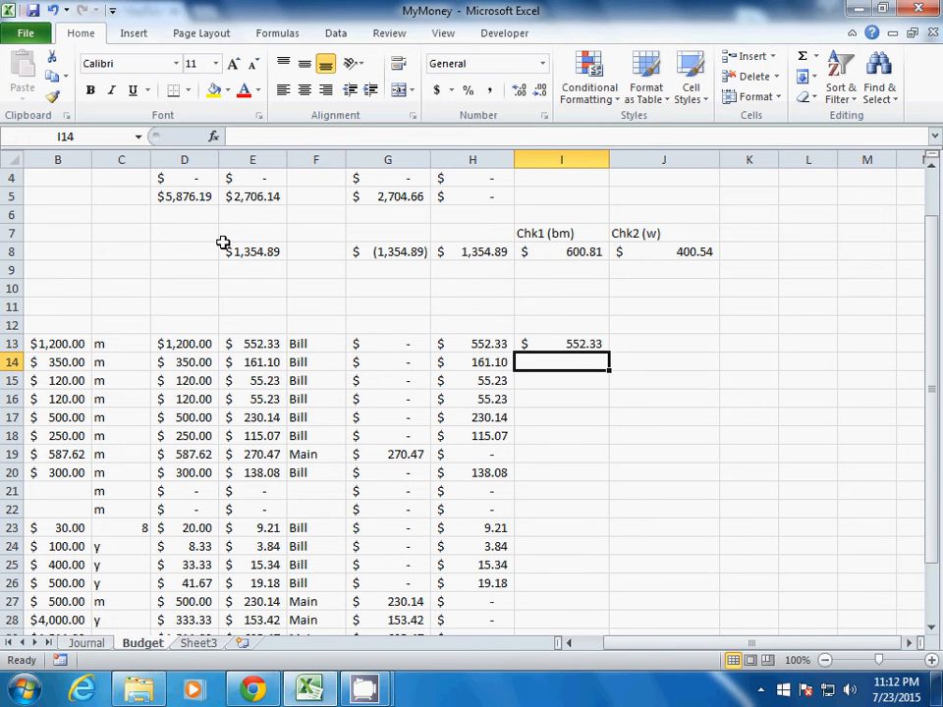
left_click(570, 346)
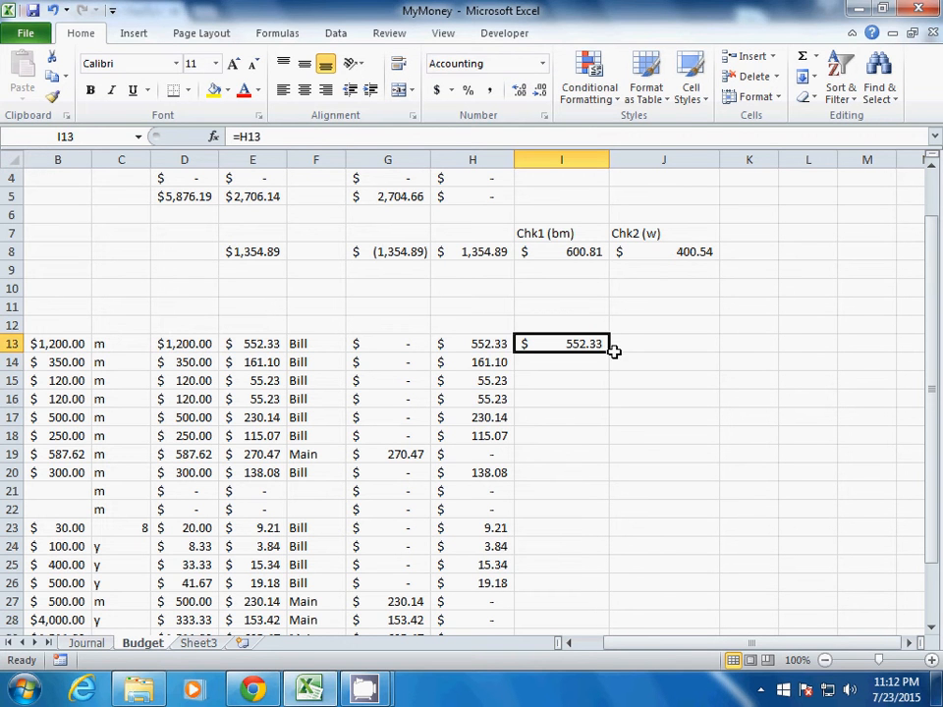
left_click_drag(611, 352, 601, 479)
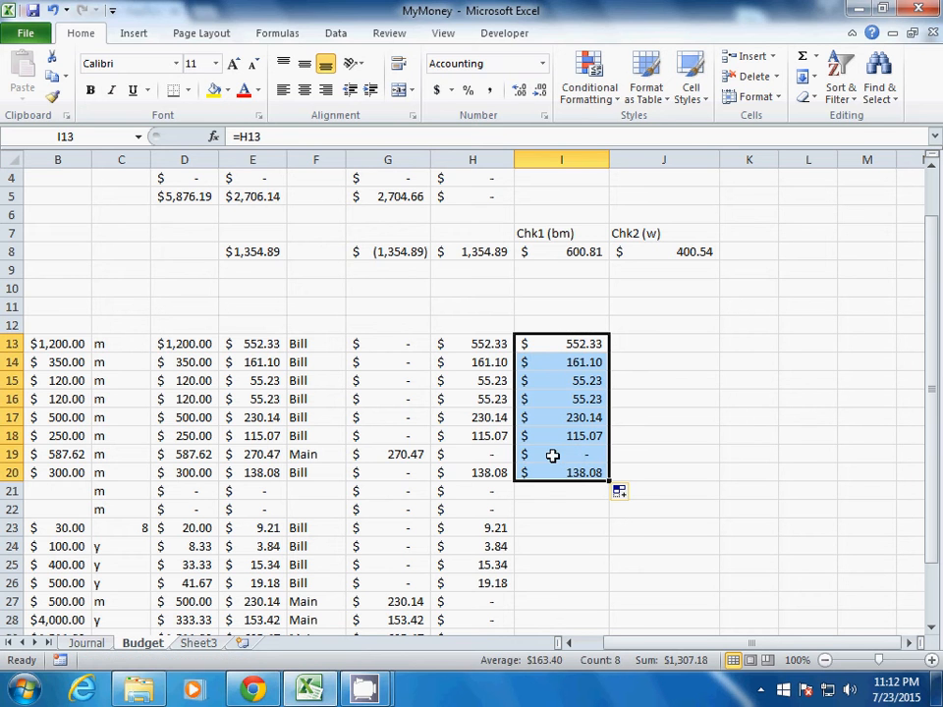
Step: Inspect the row references of the filled formulas in I13, I14, I15 and I17, and the source formula in H13
left_click(554, 365)
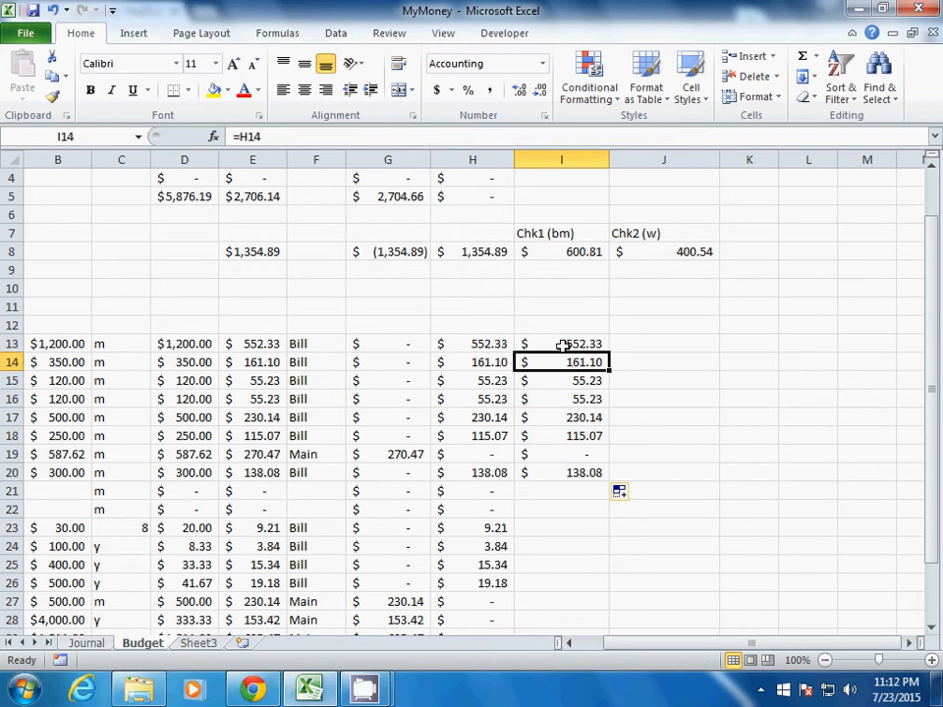
left_click(563, 346)
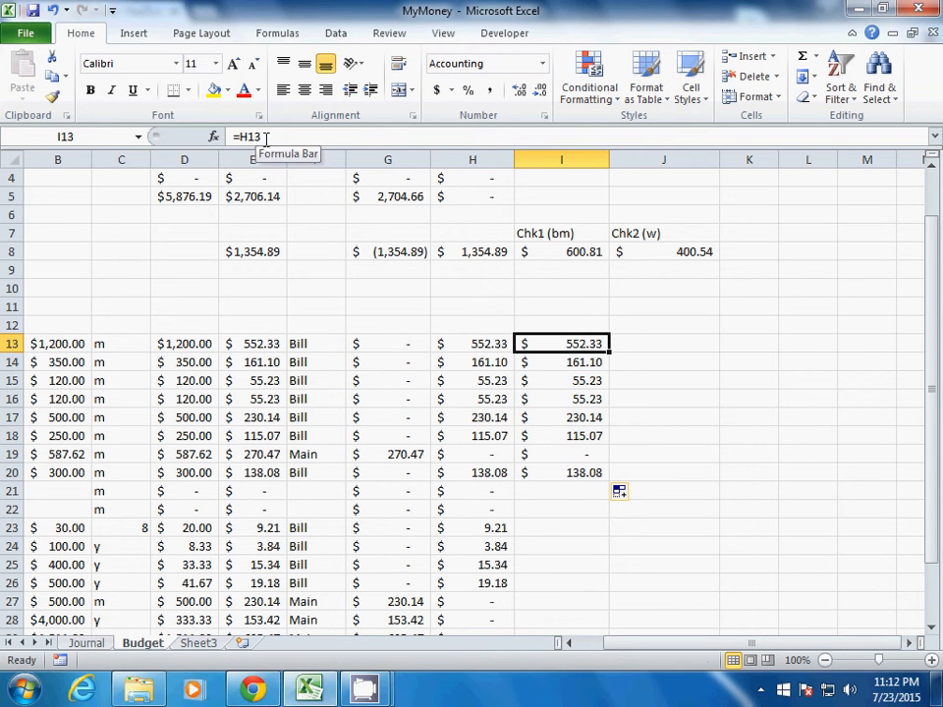
left_click(554, 360)
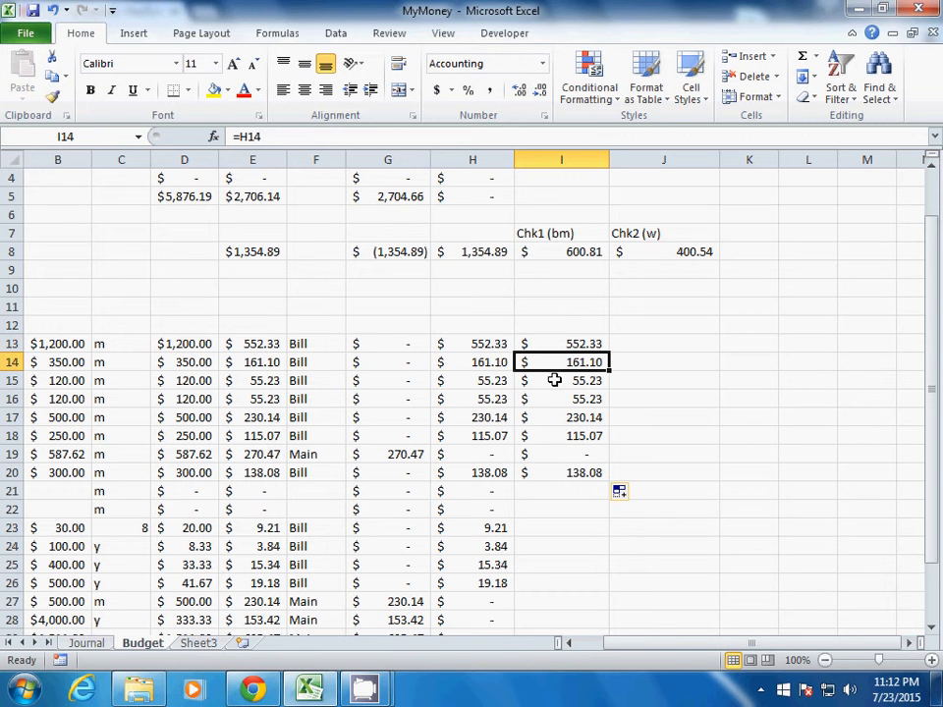
left_click(554, 383)
left_click(558, 417)
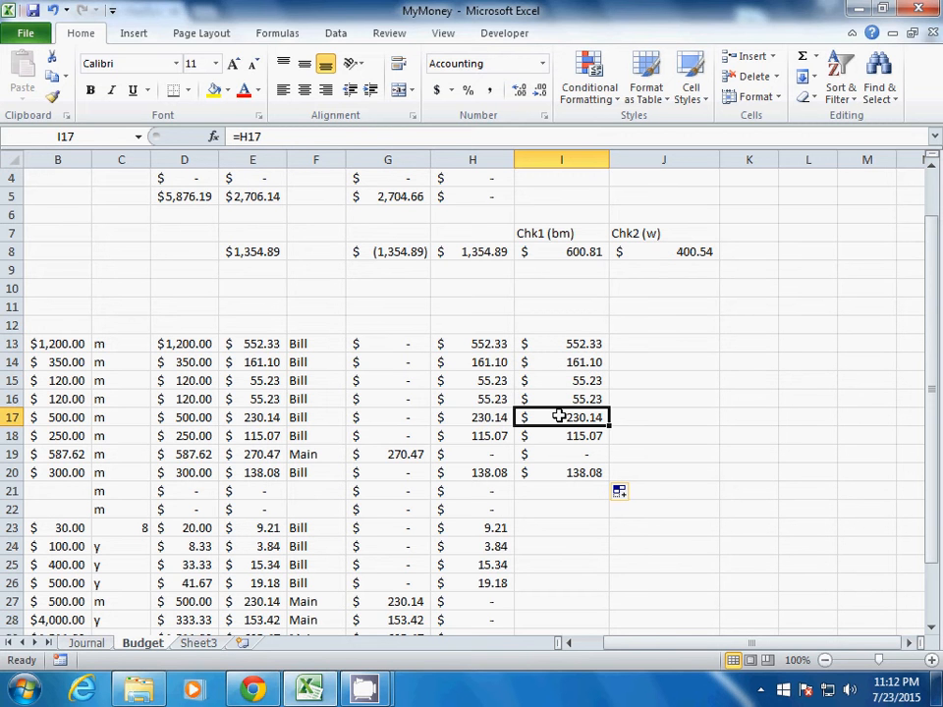
left_click(484, 344)
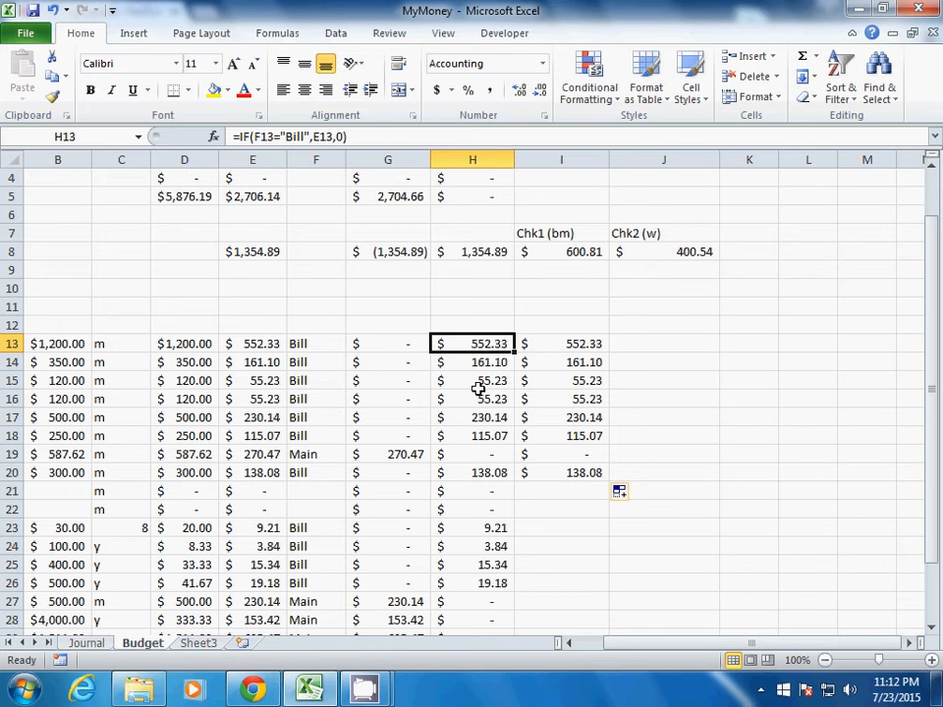
Step: Lock the row in I13's formula as =H$13 and fill it down through I19
left_click(558, 345)
left_click(248, 137)
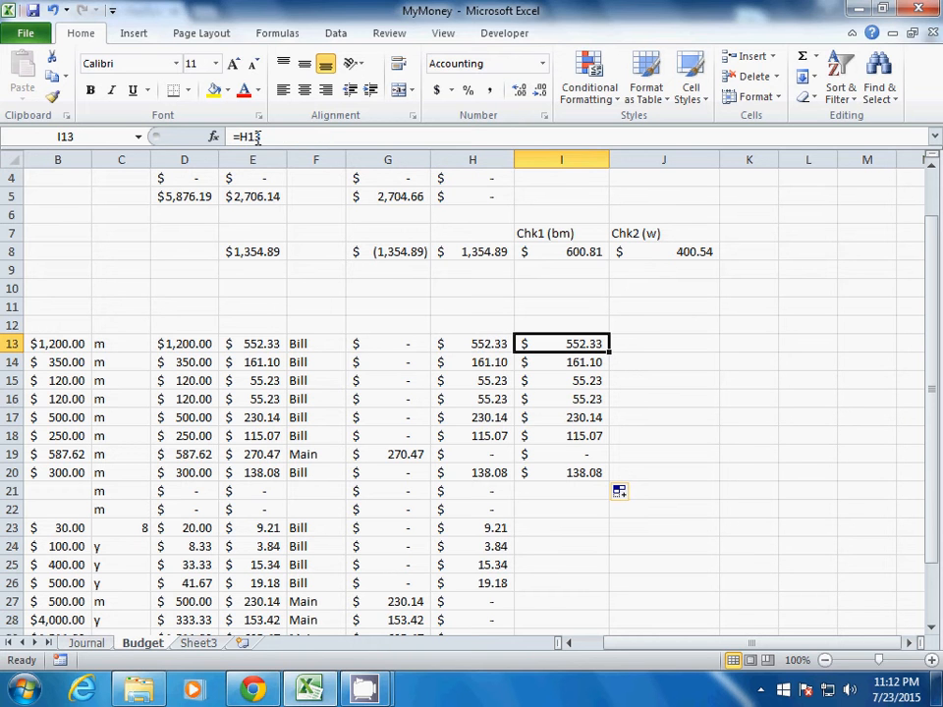
type("$")
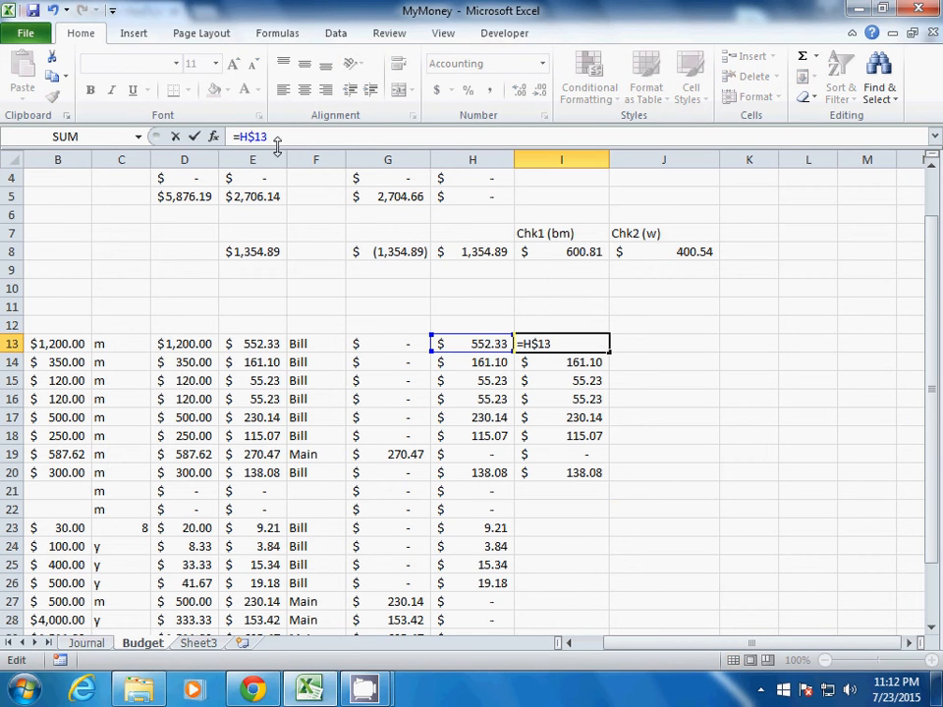
key("Return")
left_click(570, 346)
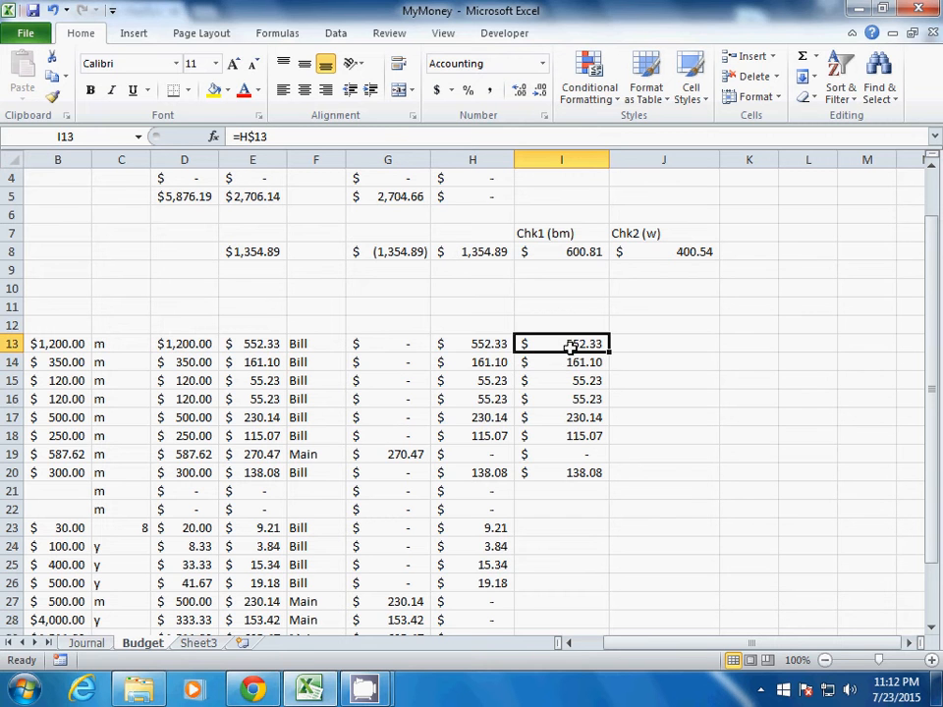
left_click_drag(610, 354, 592, 471)
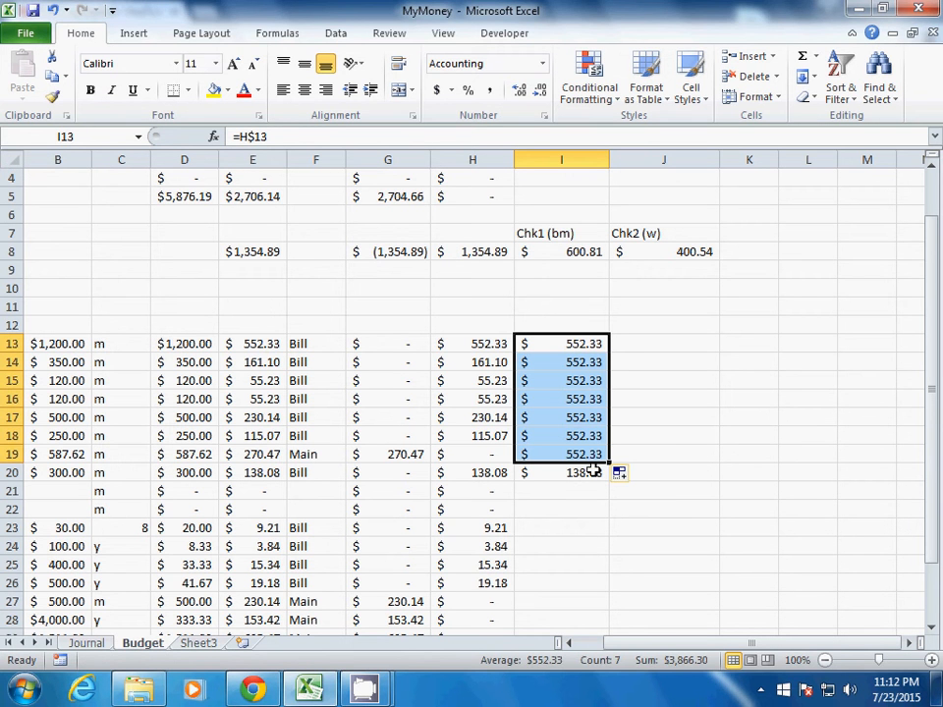
Step: Clear the test formulas from I13:I20
key("Delete")
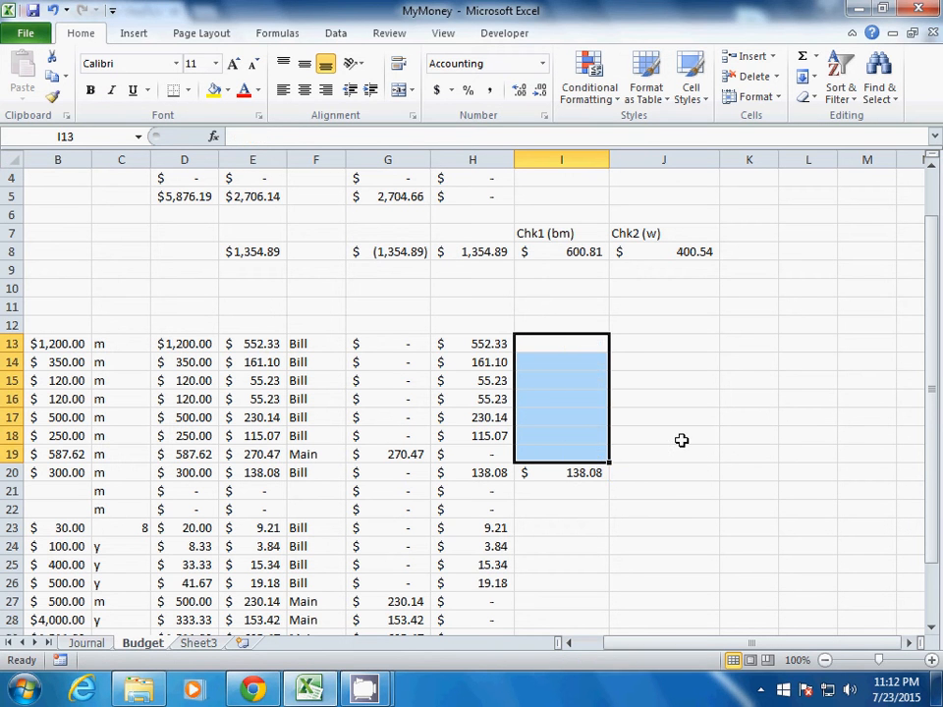
key("Down")
key("Down")
key("Down")
key("Down")
key("Down")
key("Down")
key("Down")
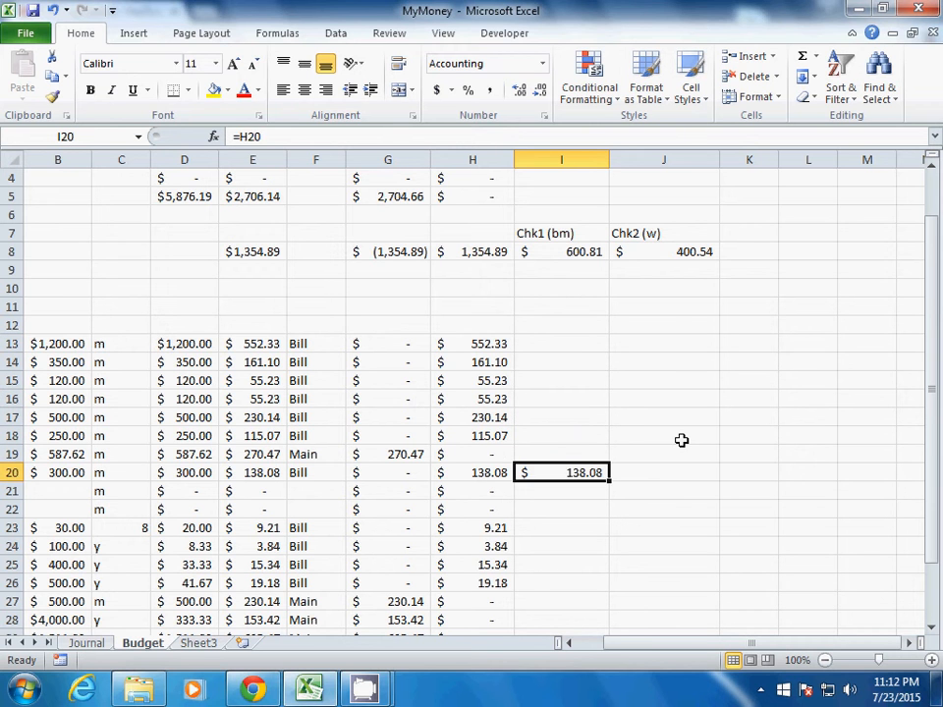
key("Delete")
Step: Examine the E2/E5 part of the I8 formula together with the income cells it references, discarding any edit
left_click(585, 252)
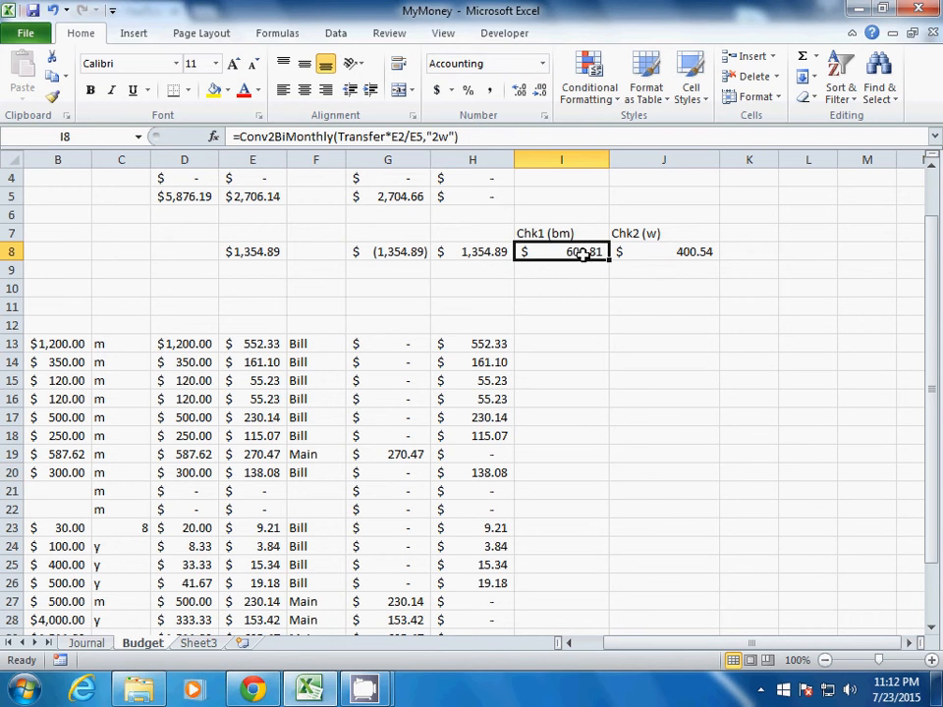
left_click(392, 136)
left_click_drag(392, 136, 422, 145)
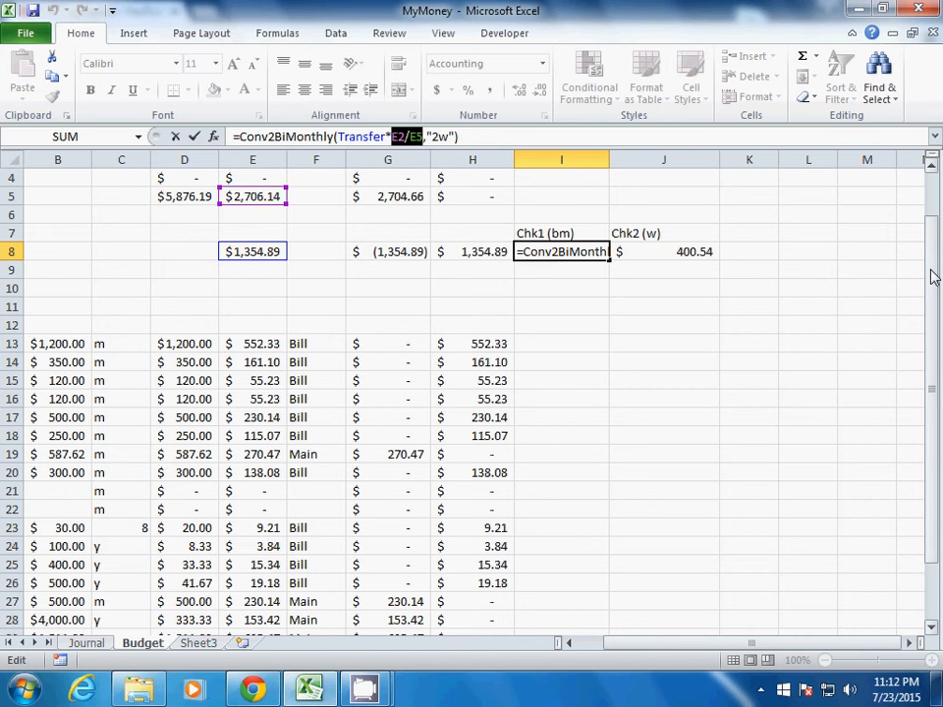
left_click_drag(933, 274, 933, 231)
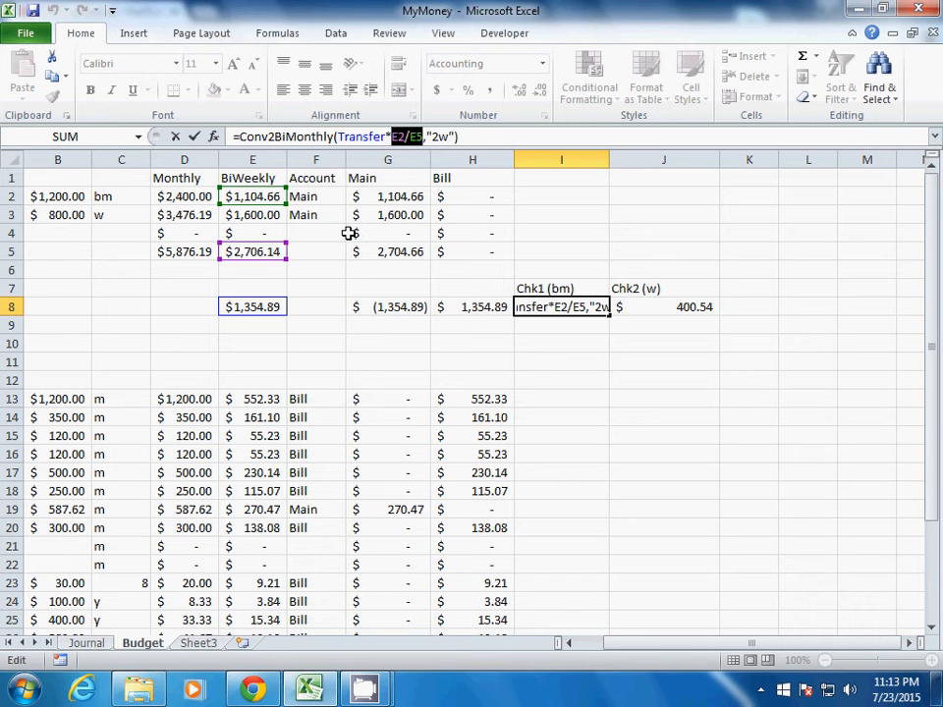
left_click(550, 255)
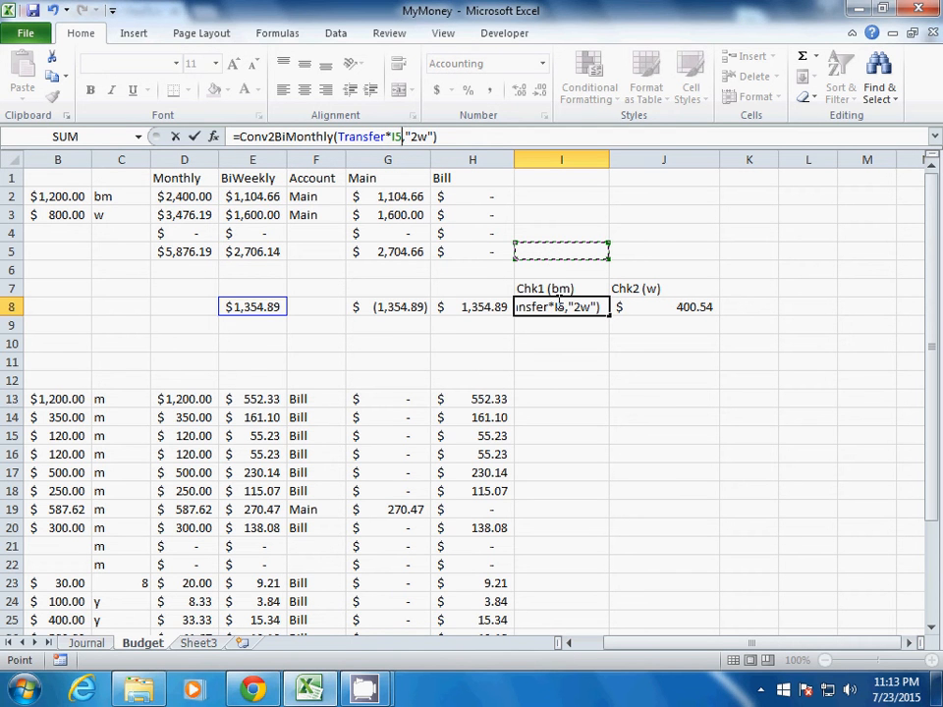
key("Escape")
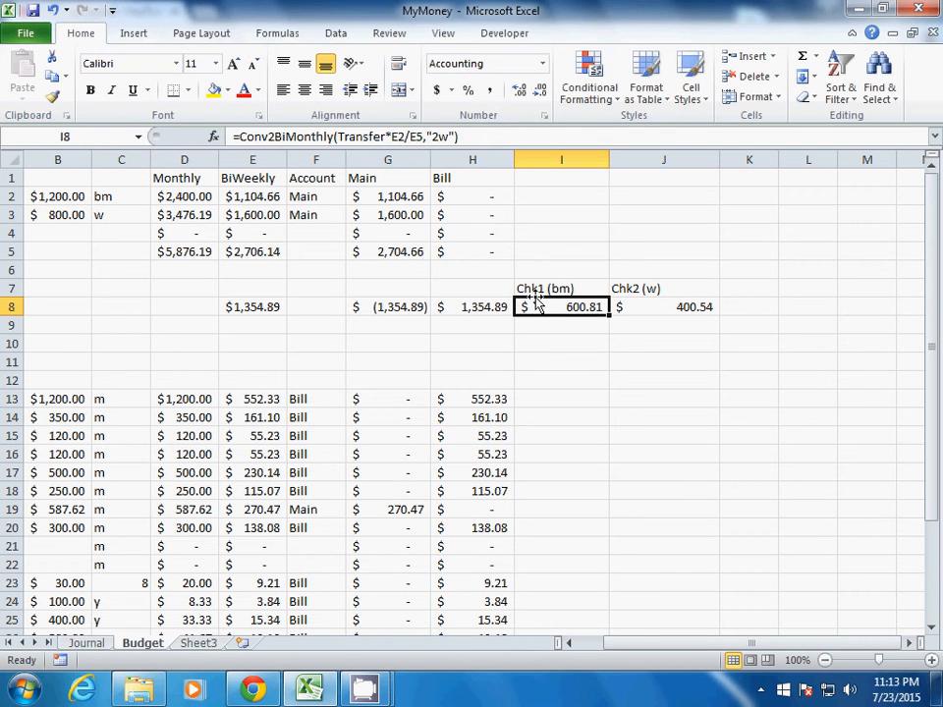
Step: Lock the row references in I8 so the formula reads =Conv2BiMonthly(Transfer*E$2/E$5,"2w")
double_click(565, 306)
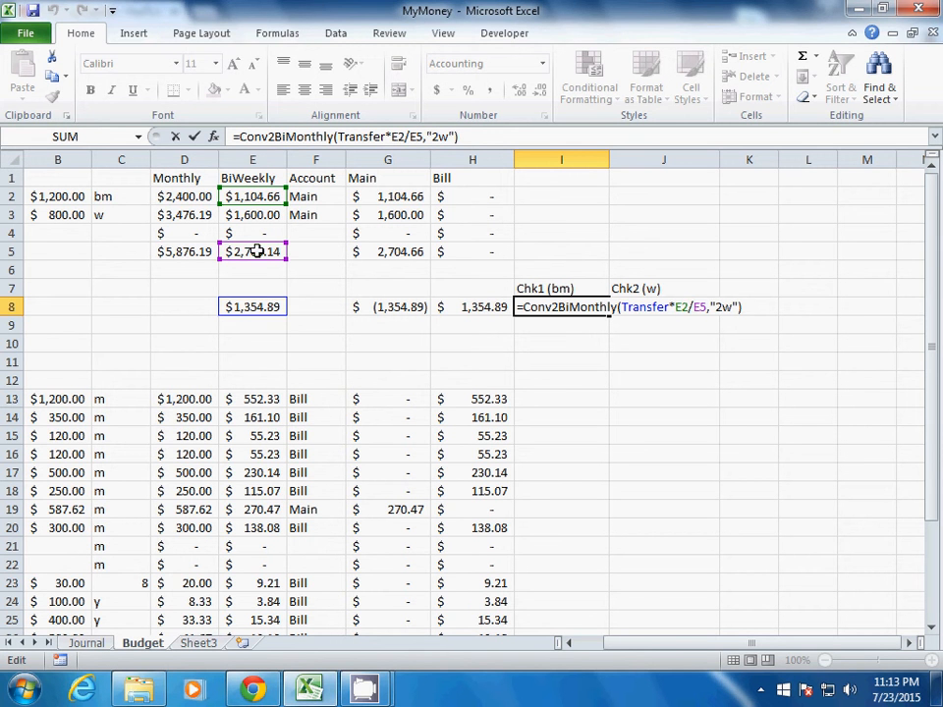
left_click(687, 310)
type("$")
left_click(705, 308)
type("$")
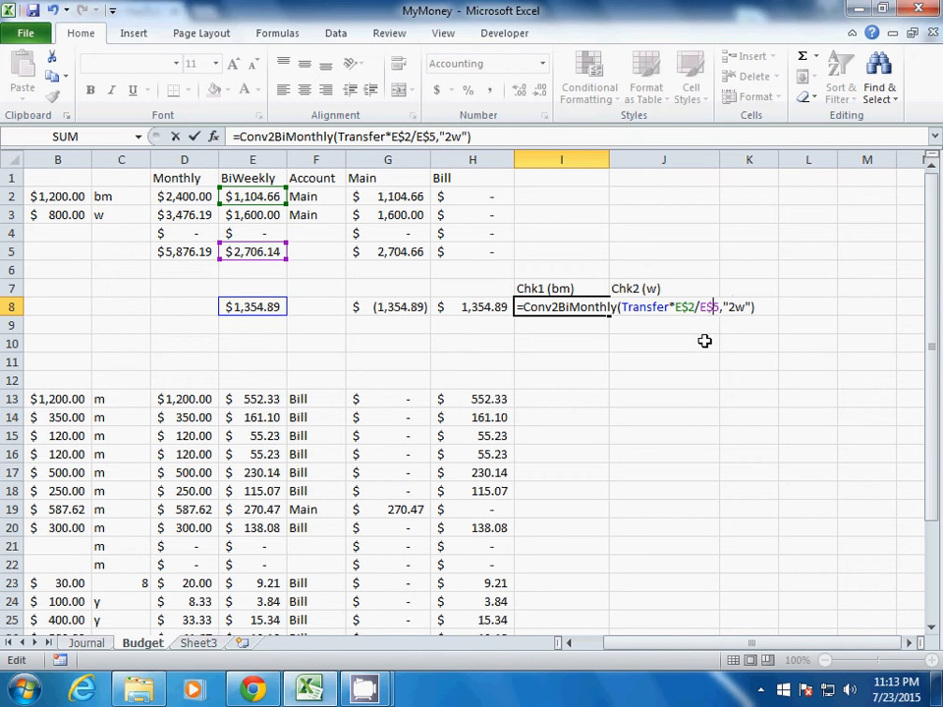
key("Return")
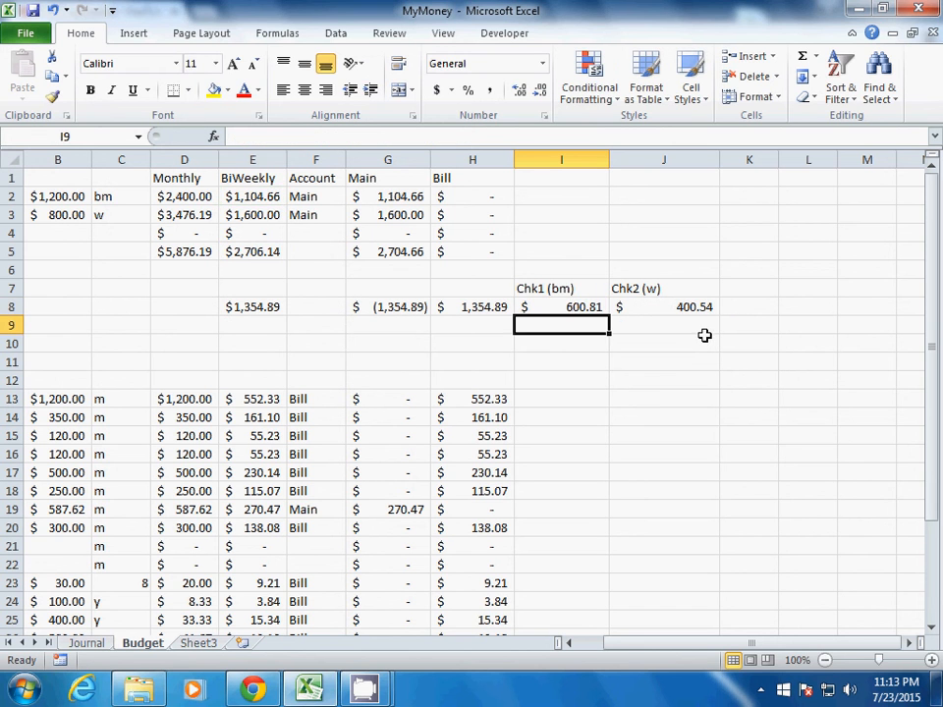
left_click(576, 307)
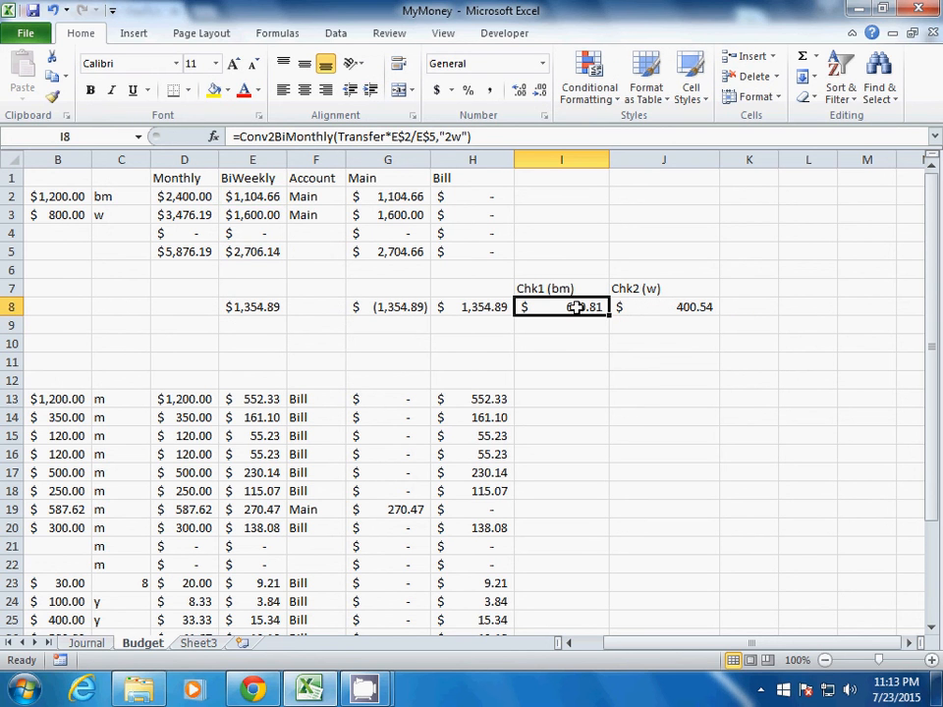
Step: Make the E2 and E5 references in I8 fully absolute so the formula reads =Conv2BiMonthly(Transfer*$E$2/$E$5,"2w")
left_click(393, 137)
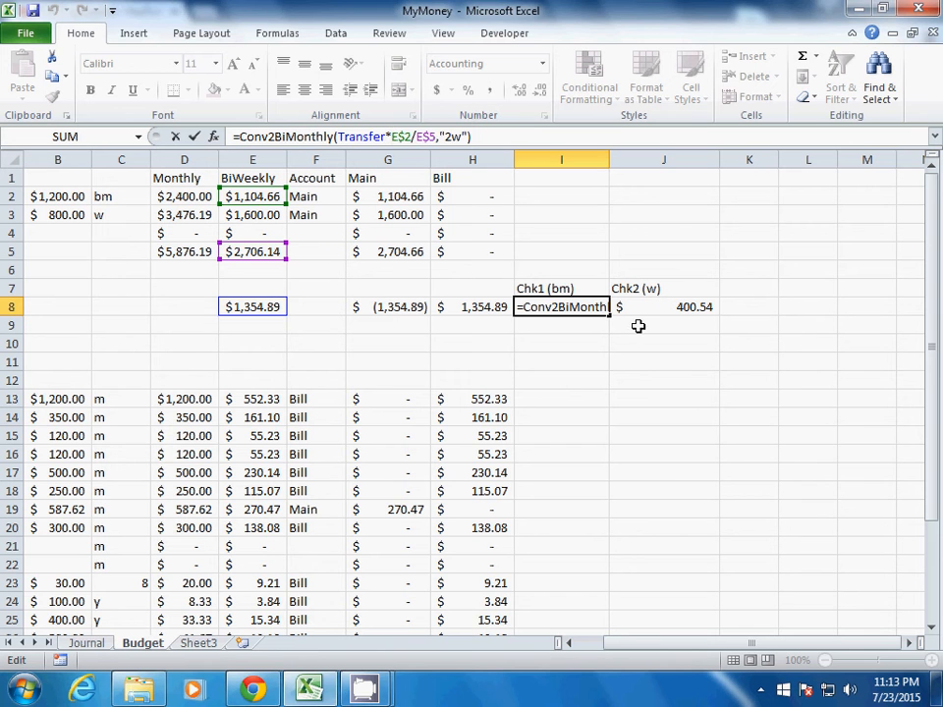
type("$")
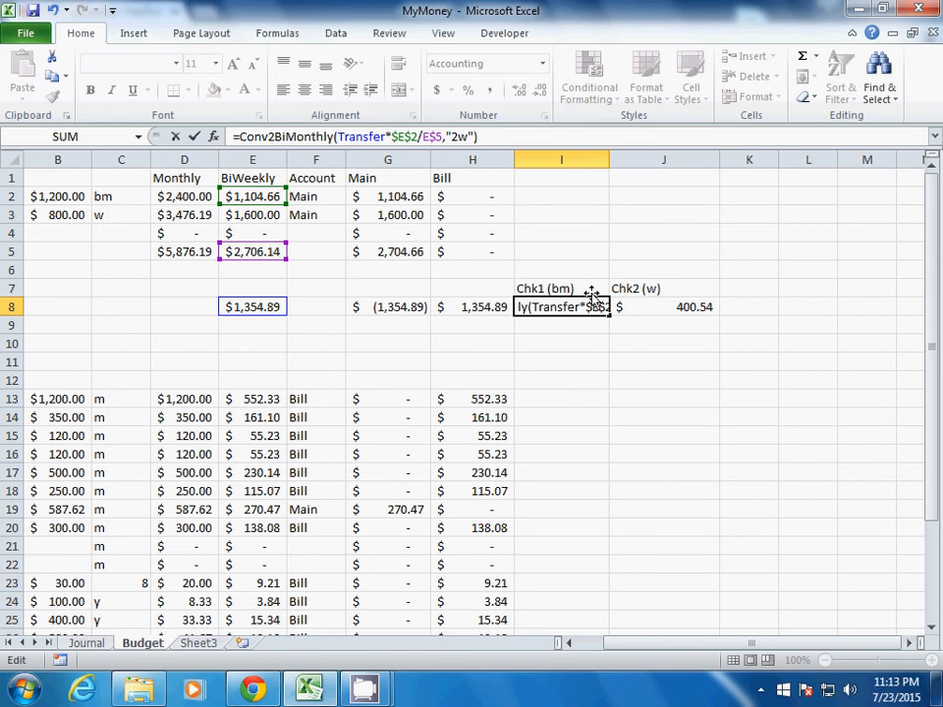
type("$")
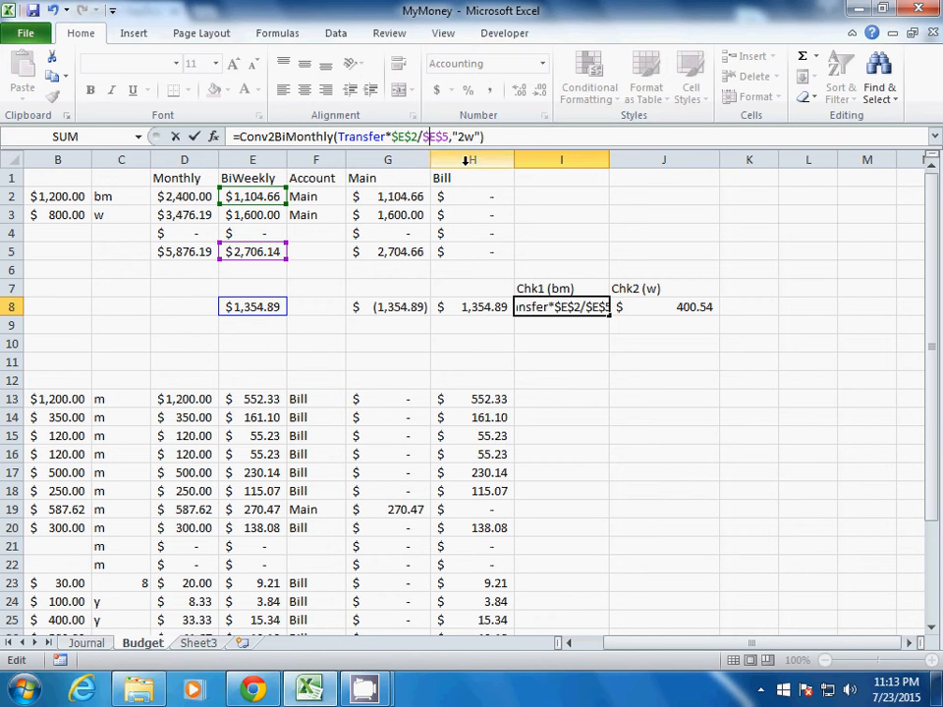
key("Return")
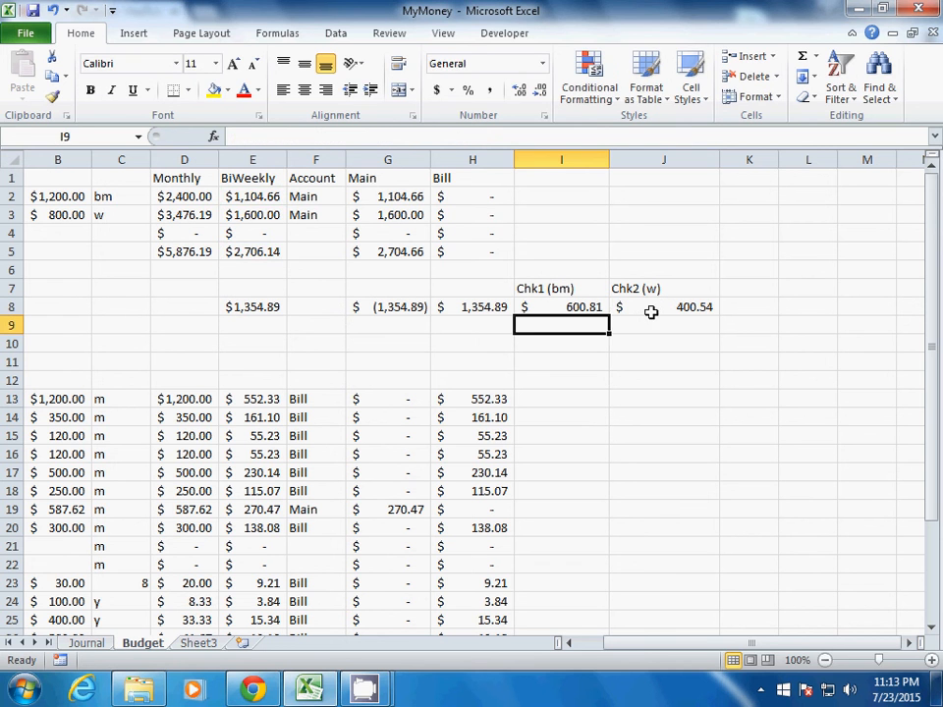
Step: Make the cell references in J8 fully absolute so the formula reads =Conv2Weekly(Transfer*$E$3/$E$5,"2w")
left_click(653, 311)
left_click(392, 137)
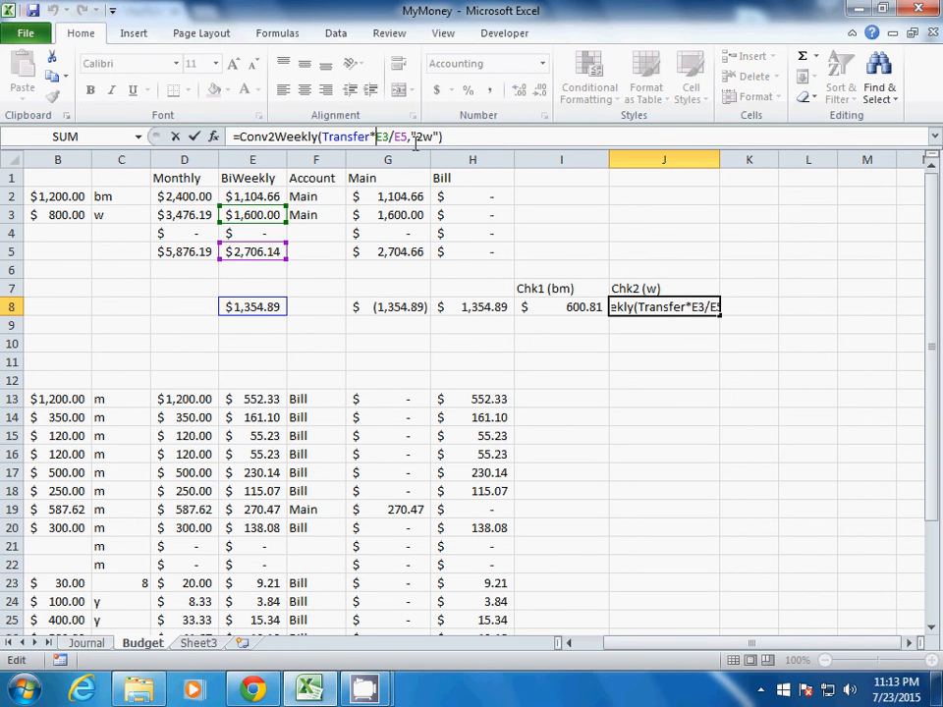
type("%")
key("BackSpace")
type("$E")
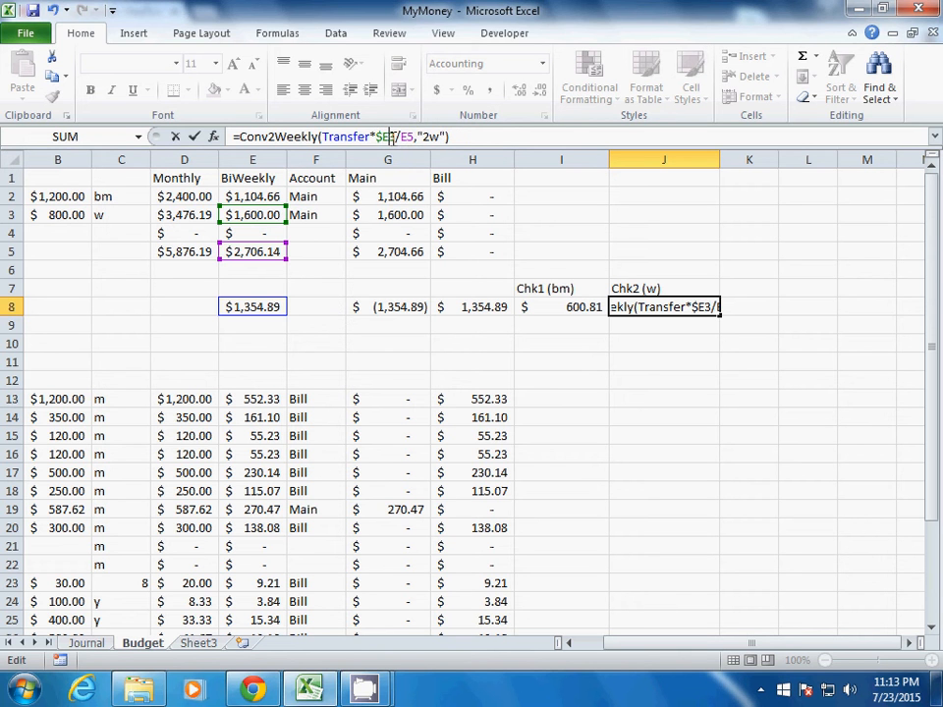
type("$")
left_click(406, 137)
type("$E$")
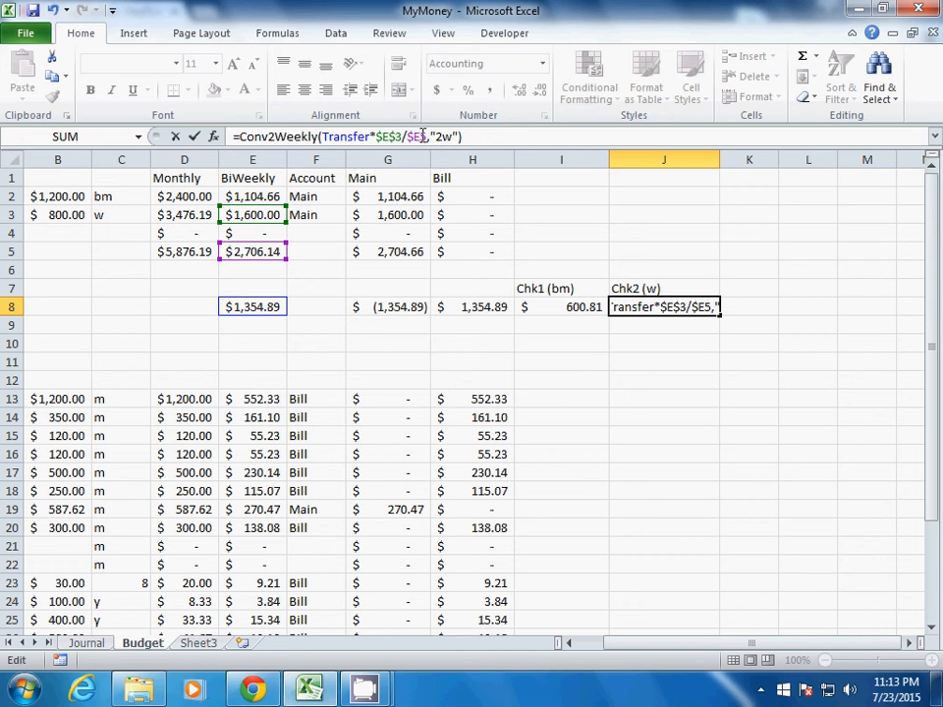
left_click(421, 138)
type("$")
key("Return")
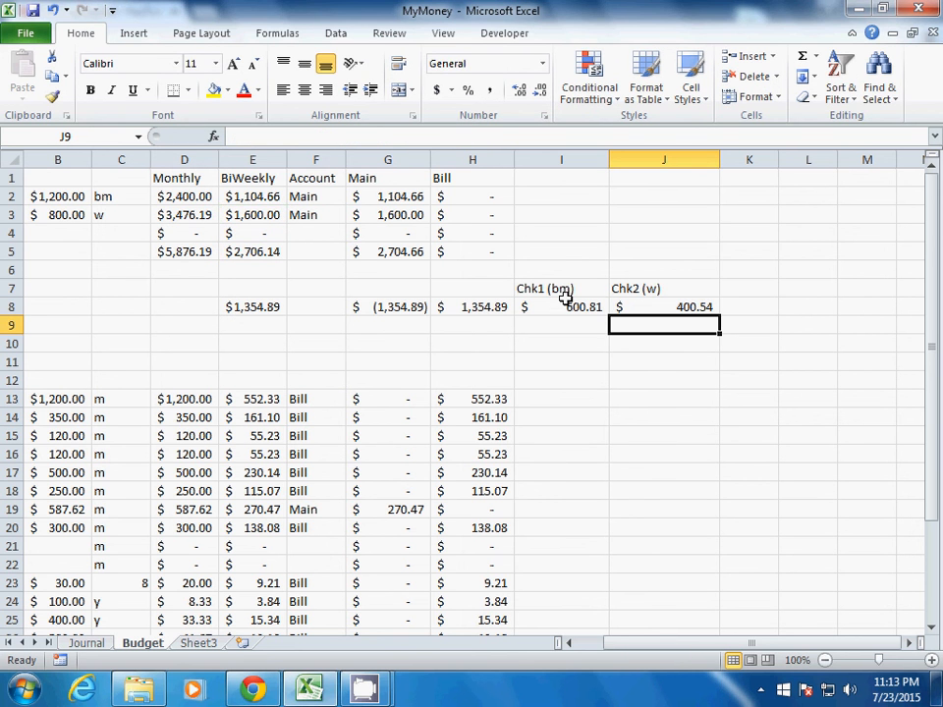
Step: Copy the Chk1 and Chk2 formulas from I8:J8 into I13:J13 on the Rent row
left_click_drag(564, 306, 622, 307)
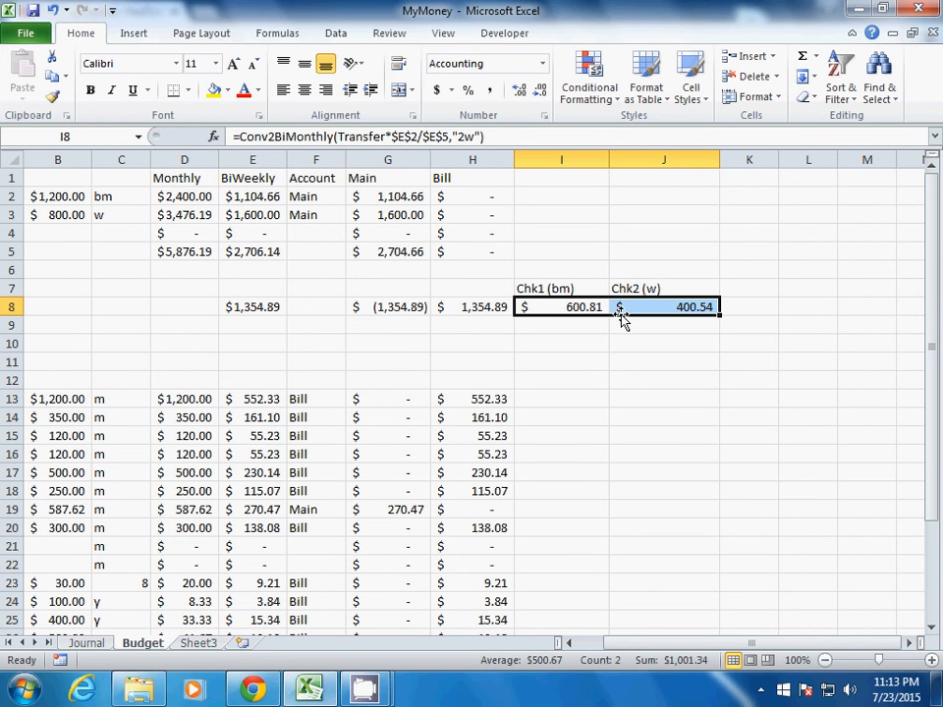
key("ctrl+c")
left_click(538, 399)
key("ctrl+v")
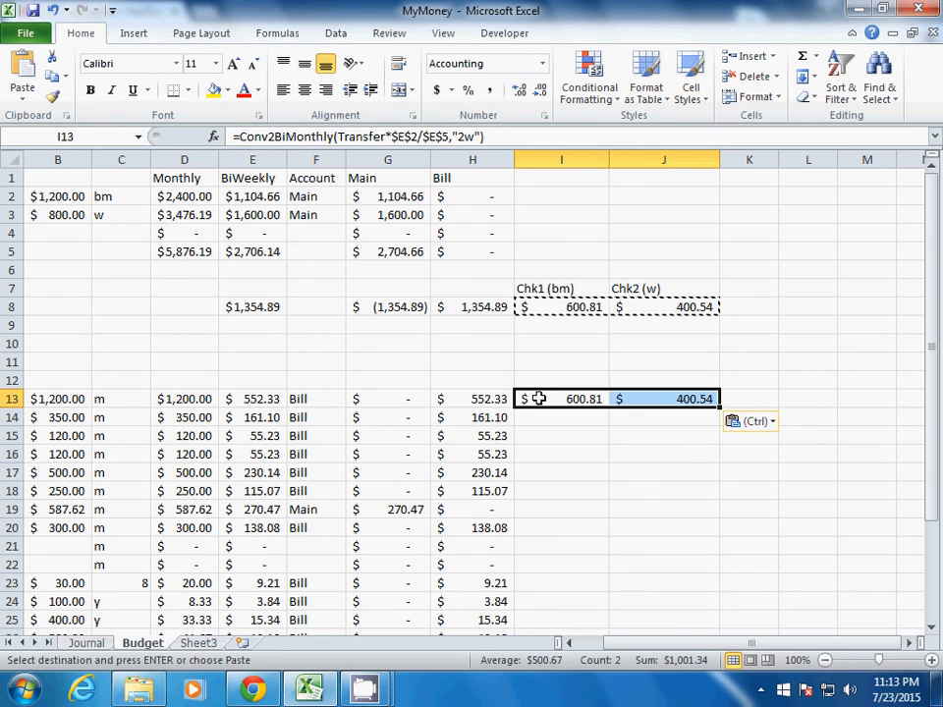
left_click_drag(553, 448, 558, 435)
Step: Replace Transfer with E13 in I13 so the formula reads =Conv2BiMonthly(E13*$E$2/$E$5,"2w")
left_click(560, 398)
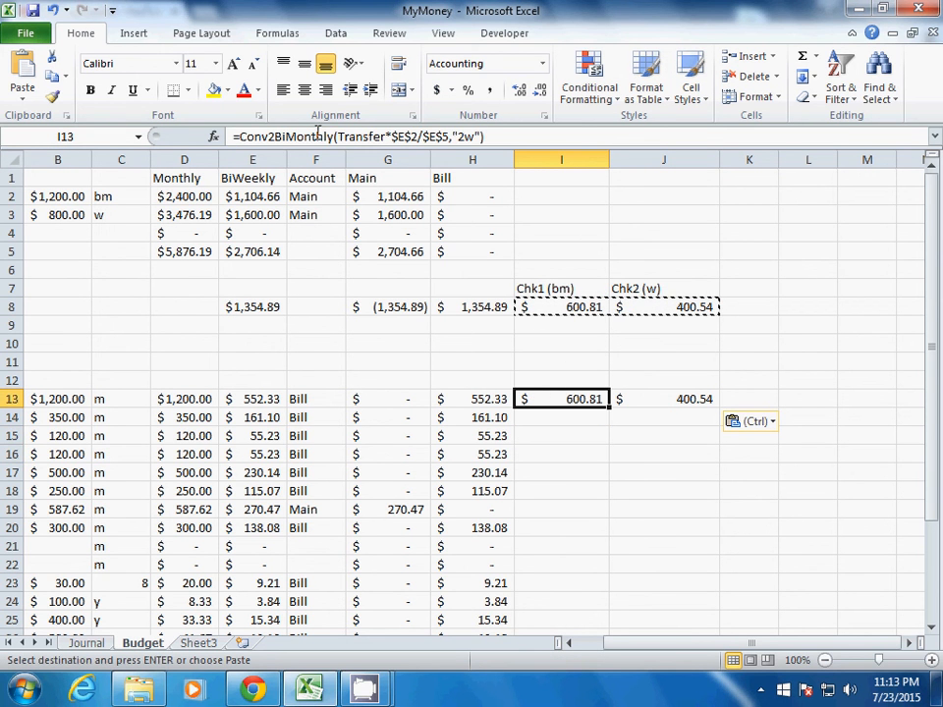
left_click_drag(340, 136, 386, 137)
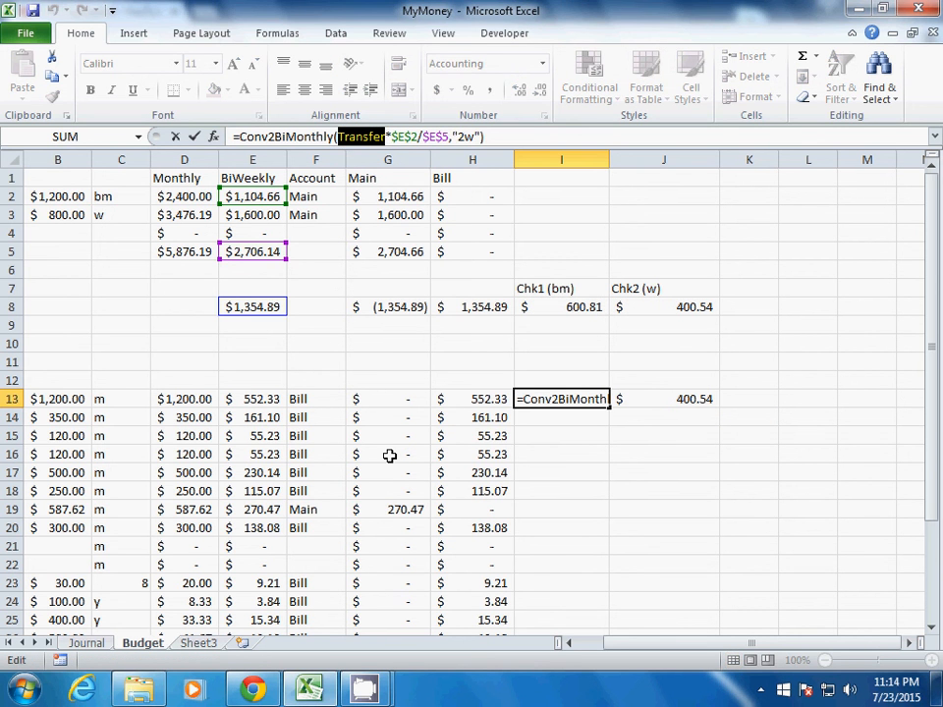
left_click(257, 401)
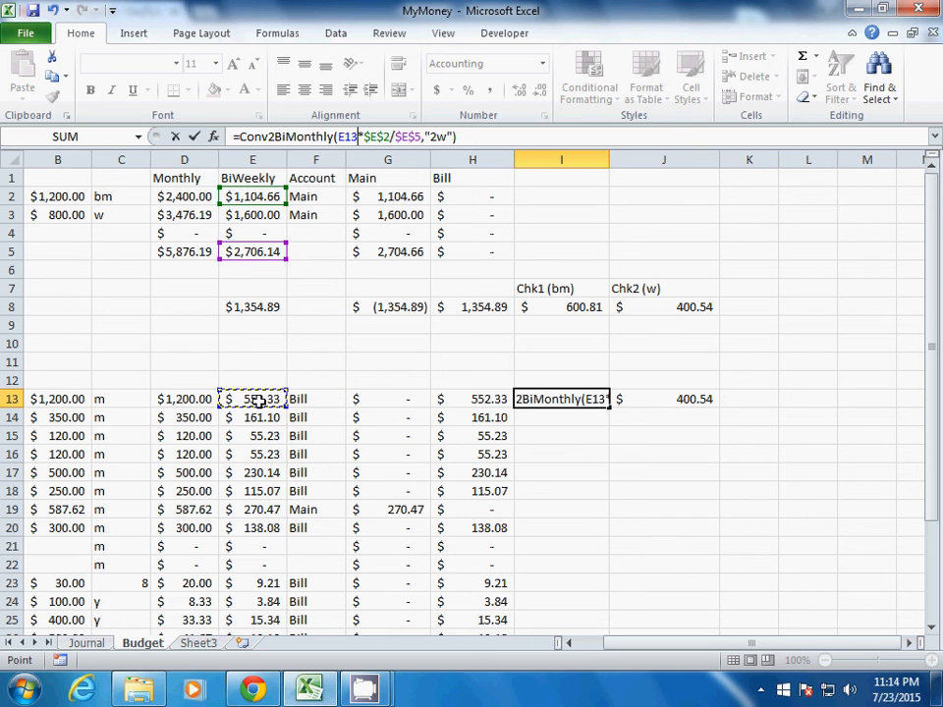
key("Return")
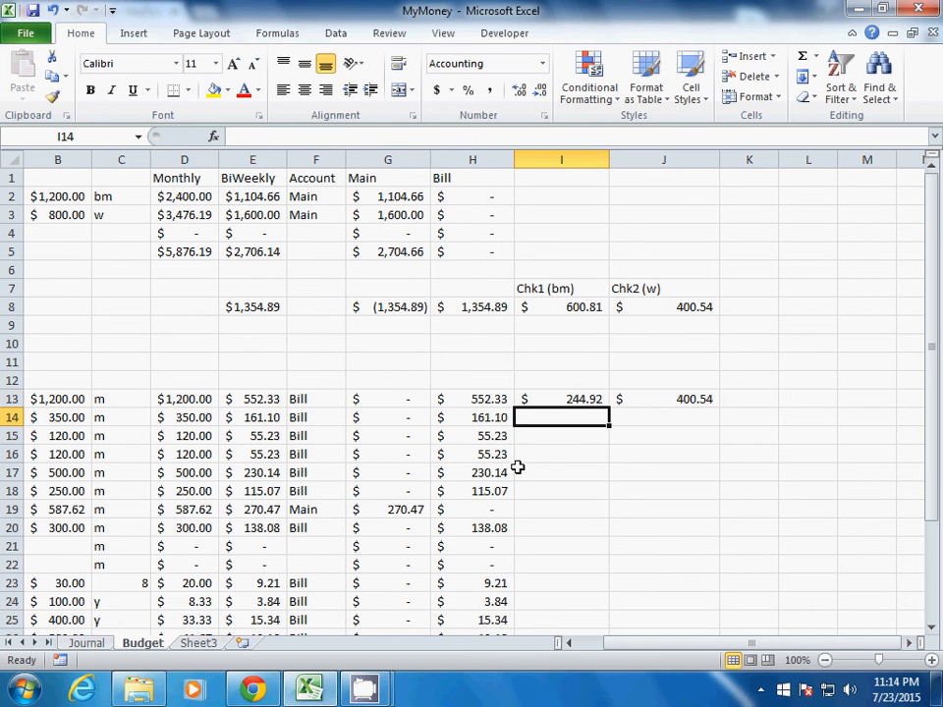
Step: Replace Transfer with E13 in J13 so the formula reads =Conv2Weekly(E13*$E$3/$E$5,"2w")
left_click(617, 400)
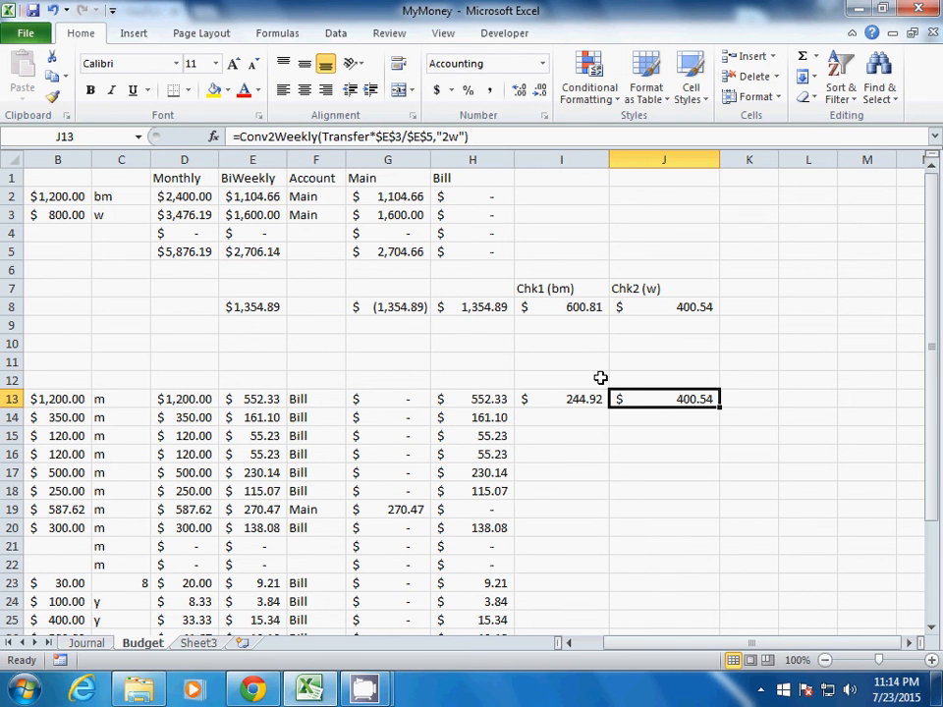
left_click(337, 140)
double_click(346, 137)
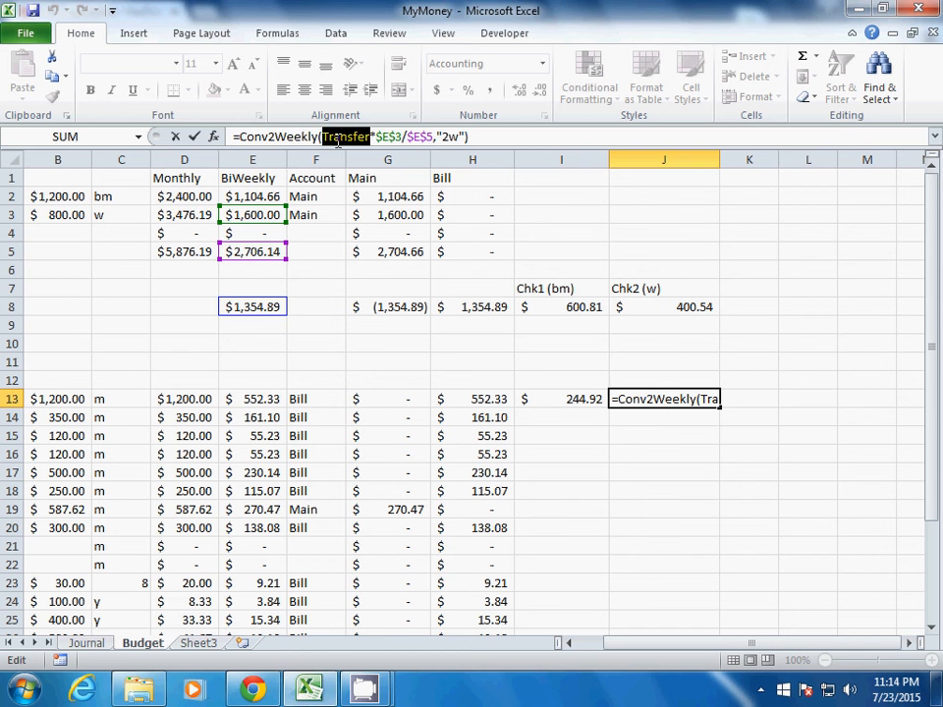
left_click(255, 398)
key("Return")
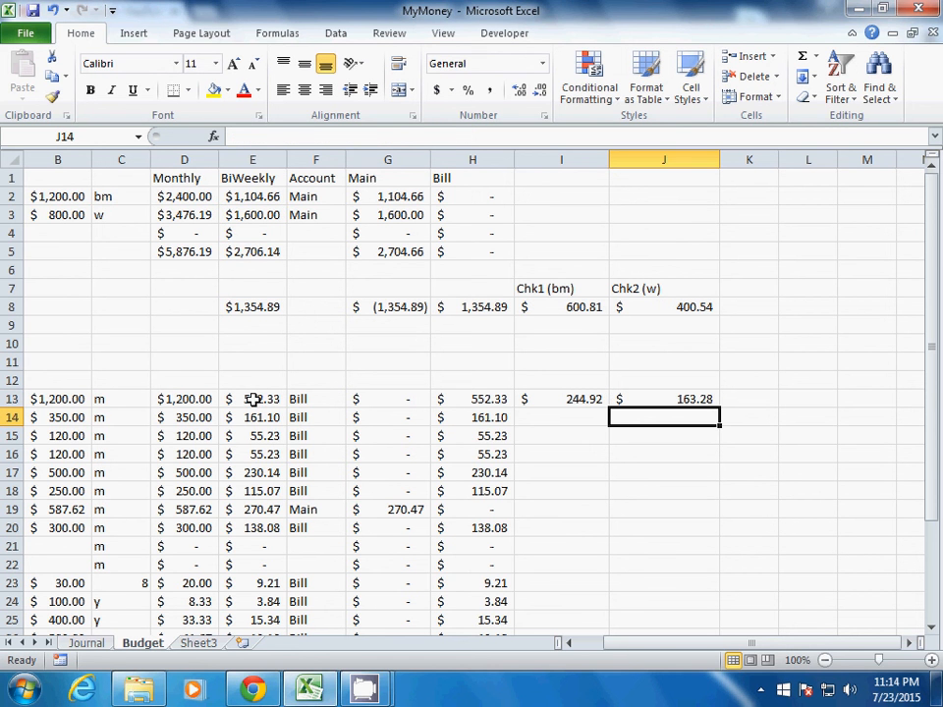
Step: Fill the I13:J13 formulas down through row 29 for all expenses
left_click_drag(572, 397, 659, 396)
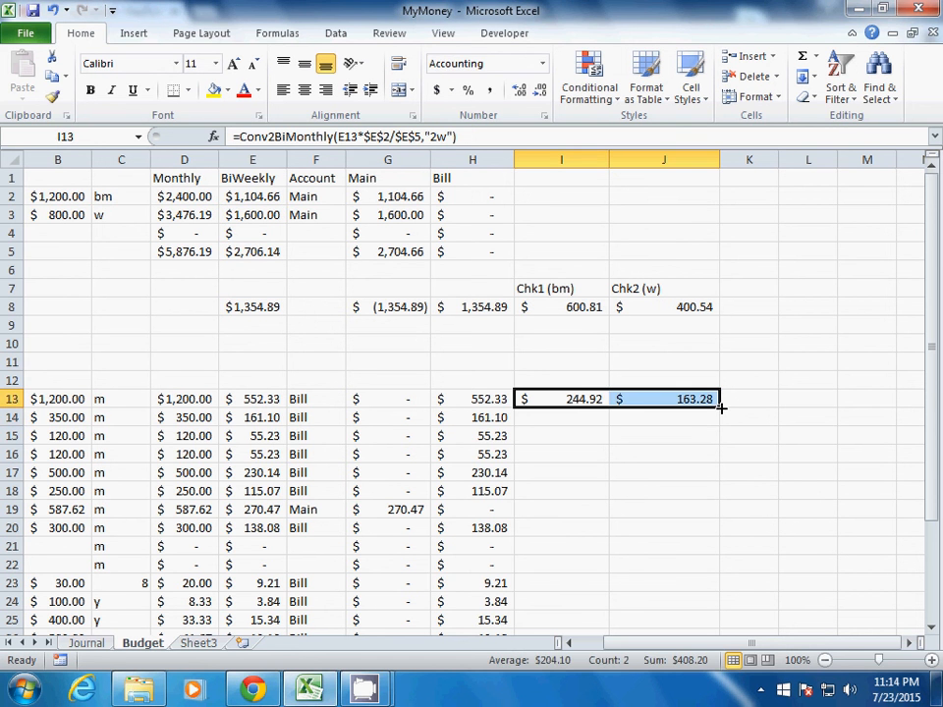
left_click_drag(720, 407, 708, 460)
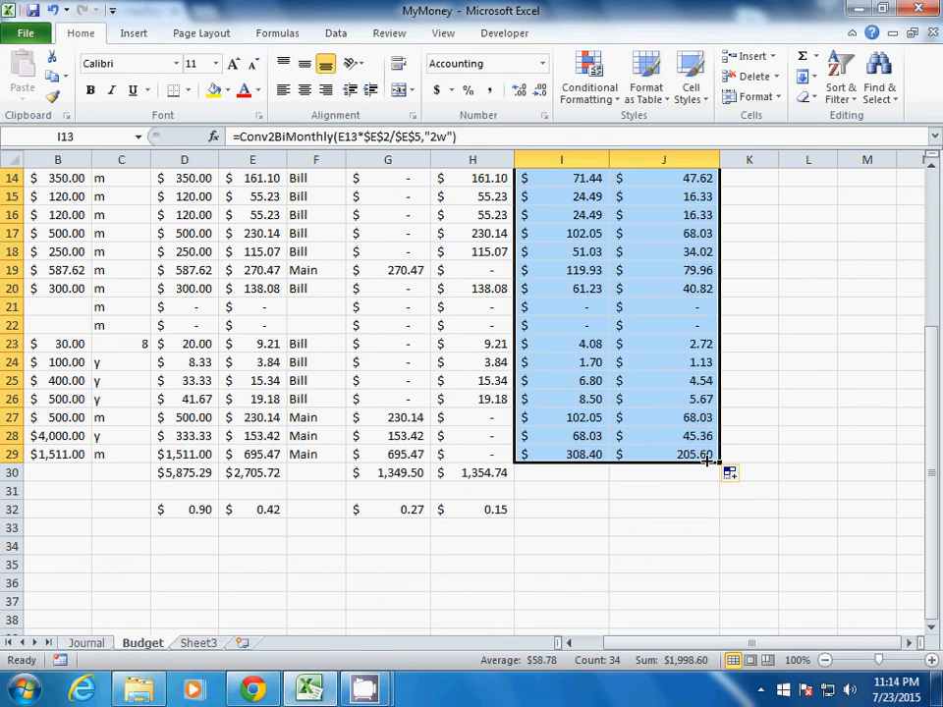
scroll(555, 497, "up", 5)
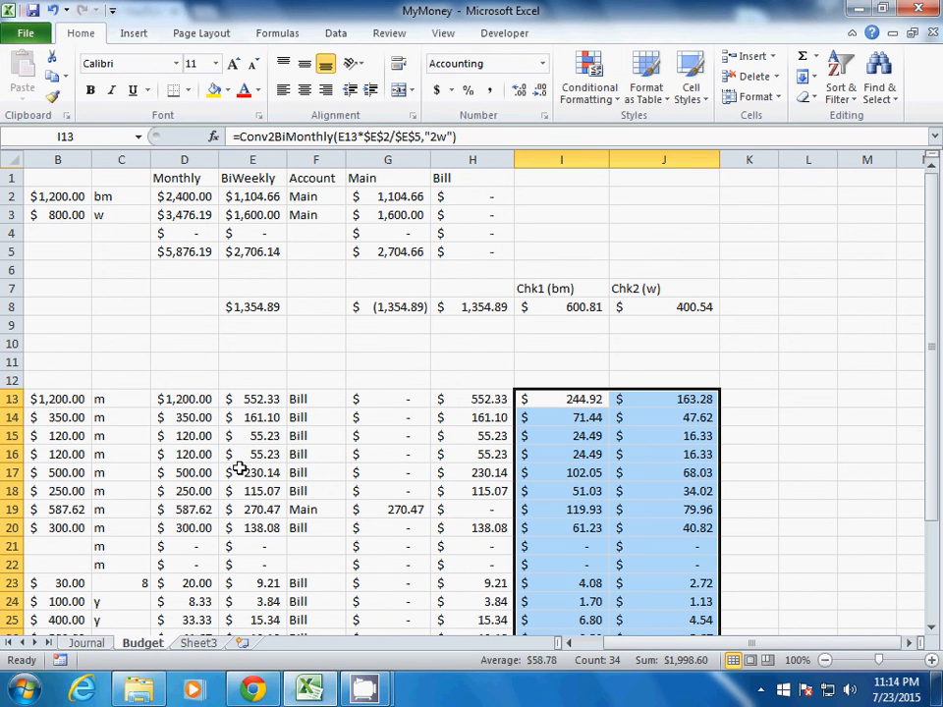
Step: Examine the Rent row's per-paycheck shares together with the job income rows and the Main to Bill transfer
left_click(554, 400)
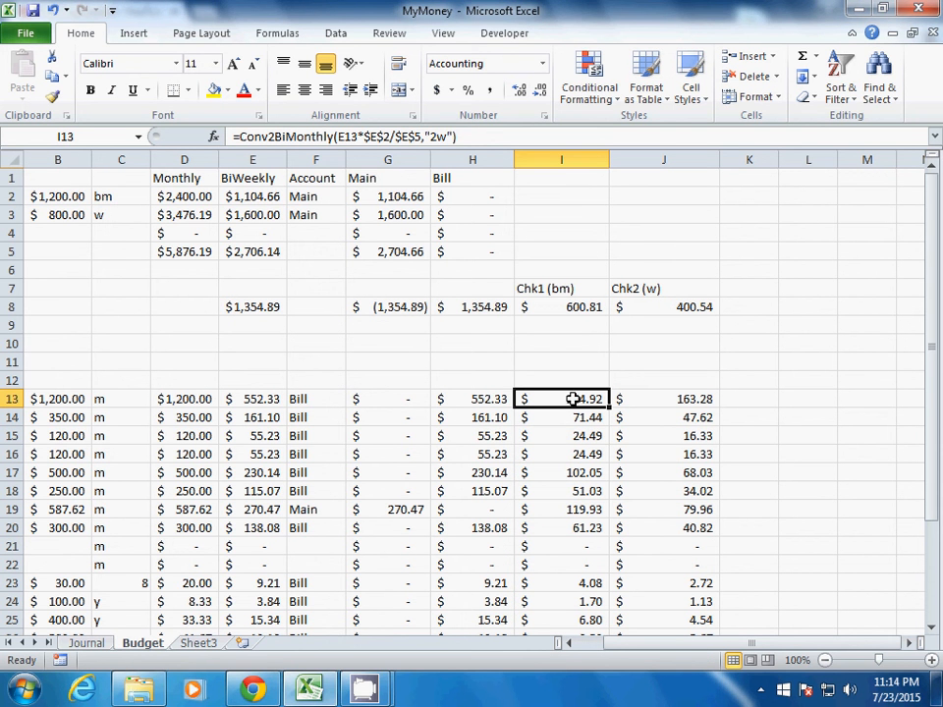
left_click(57, 197)
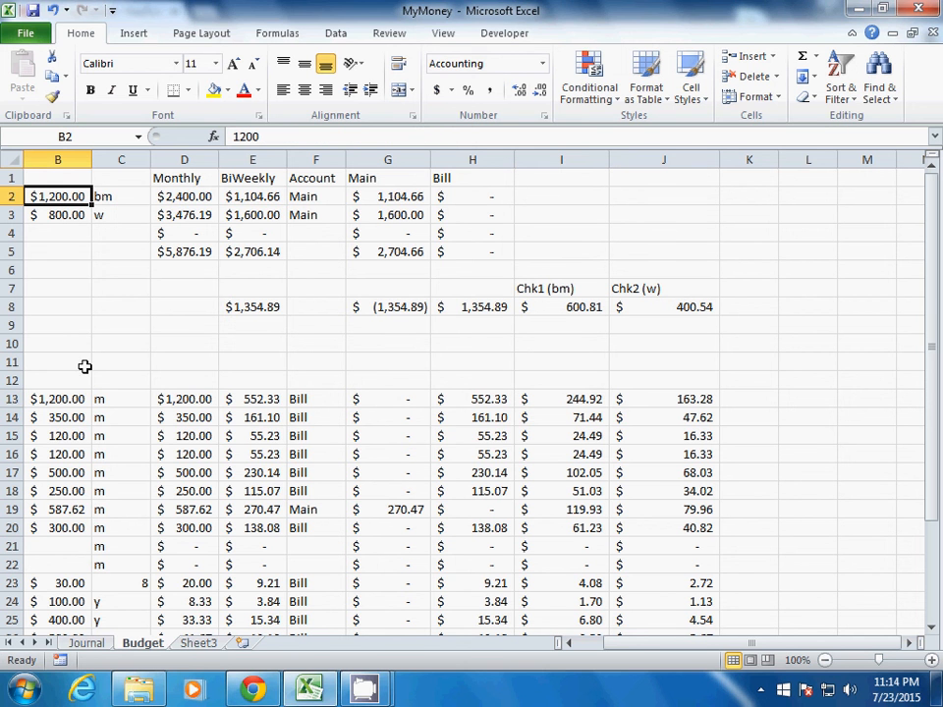
left_click(198, 409)
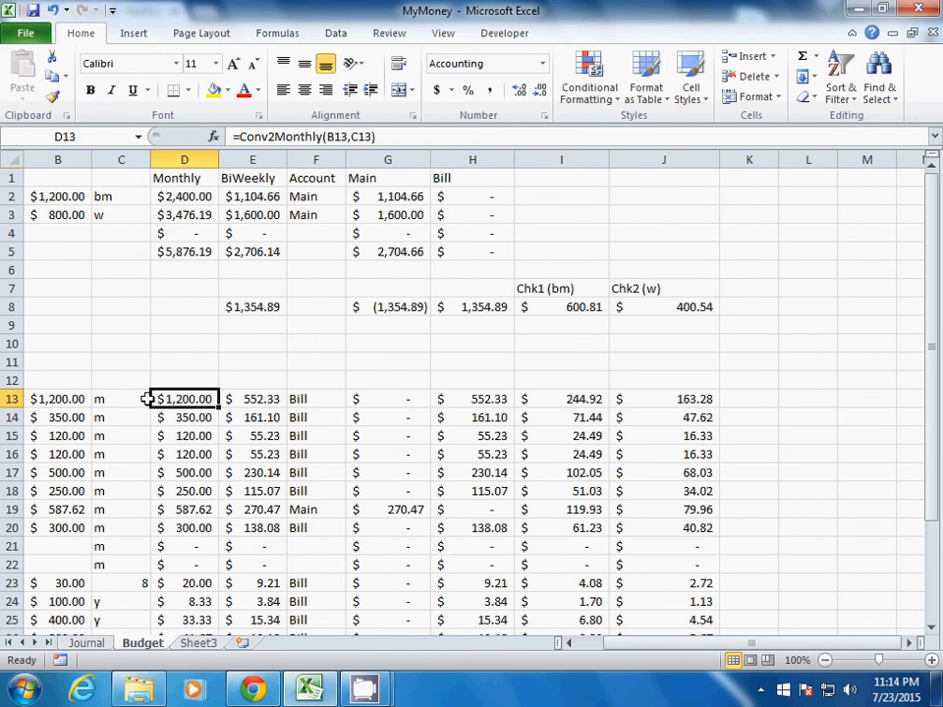
left_click_drag(84, 399, 9, 393)
left_click(155, 410)
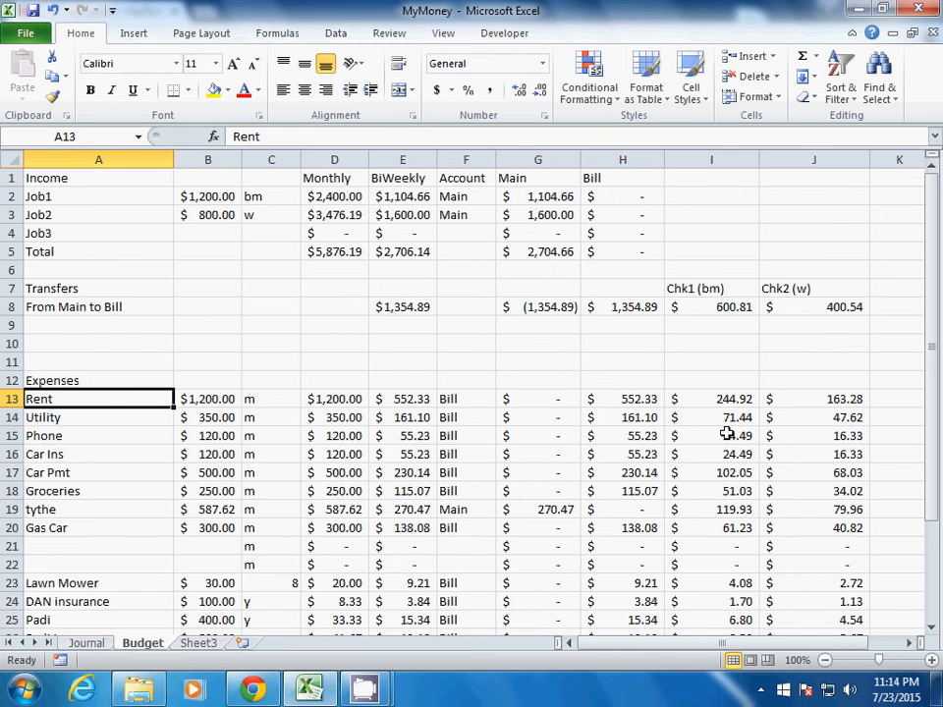
left_click(807, 399)
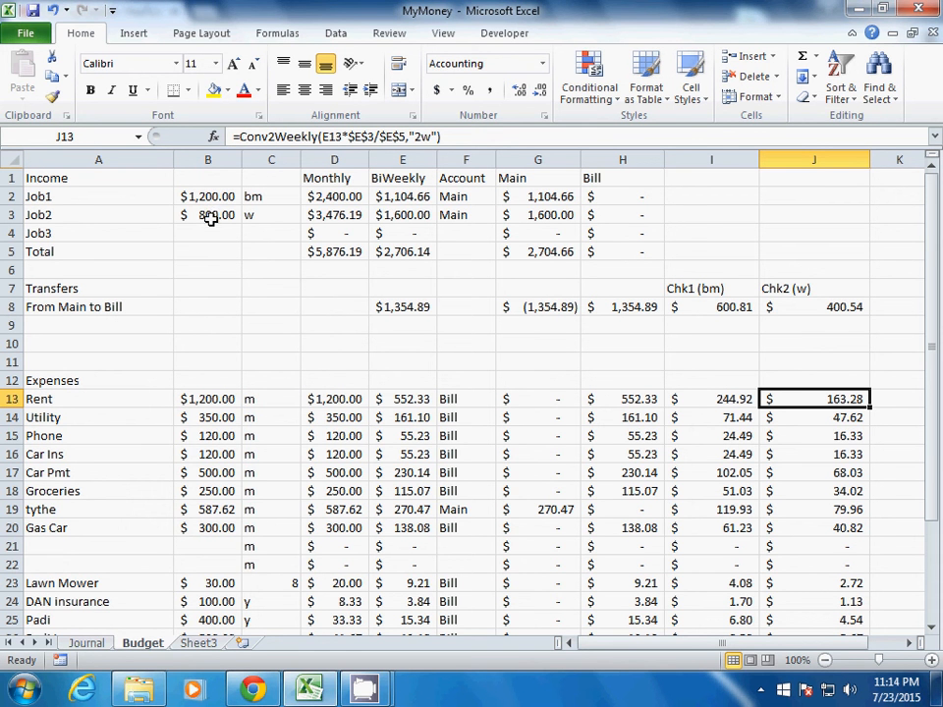
left_click(575, 308)
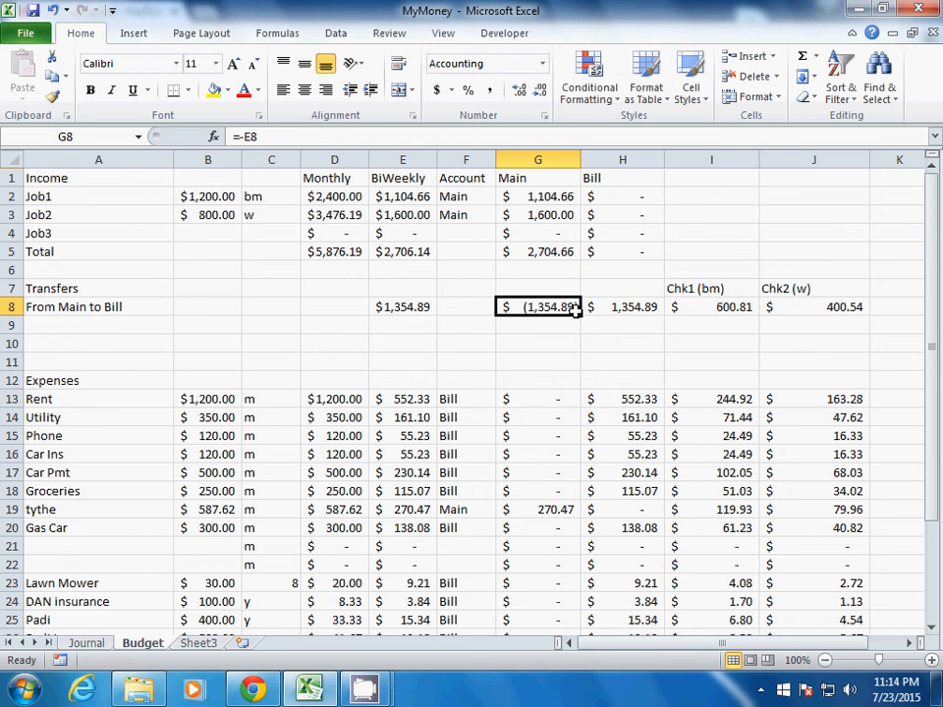
scroll(575, 309, "down", 3)
scroll(574, 310, "up", 3)
left_click(99, 196)
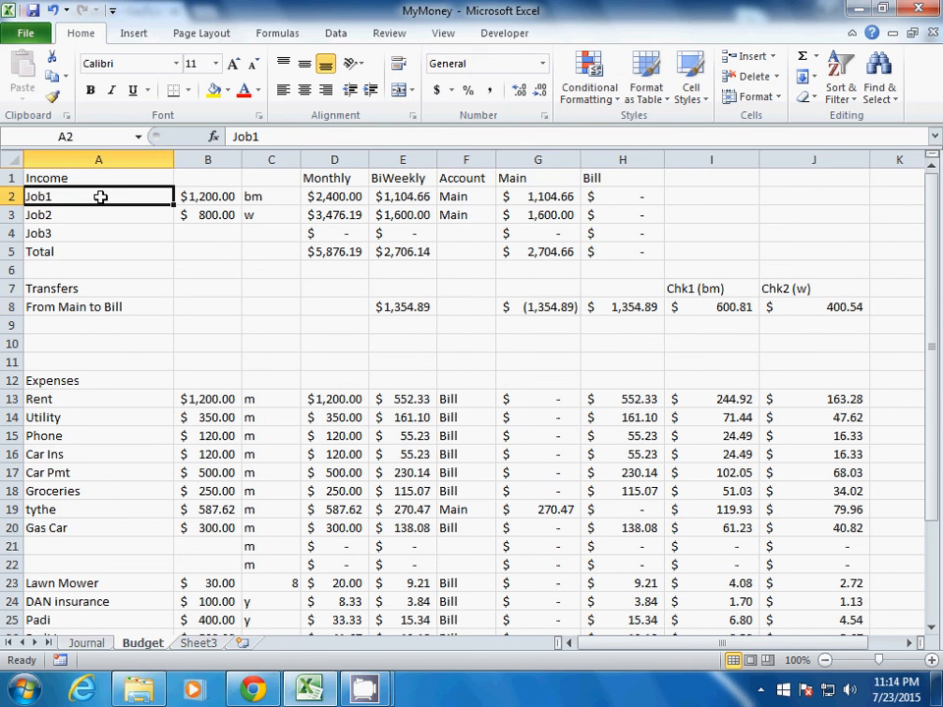
left_click(99, 216)
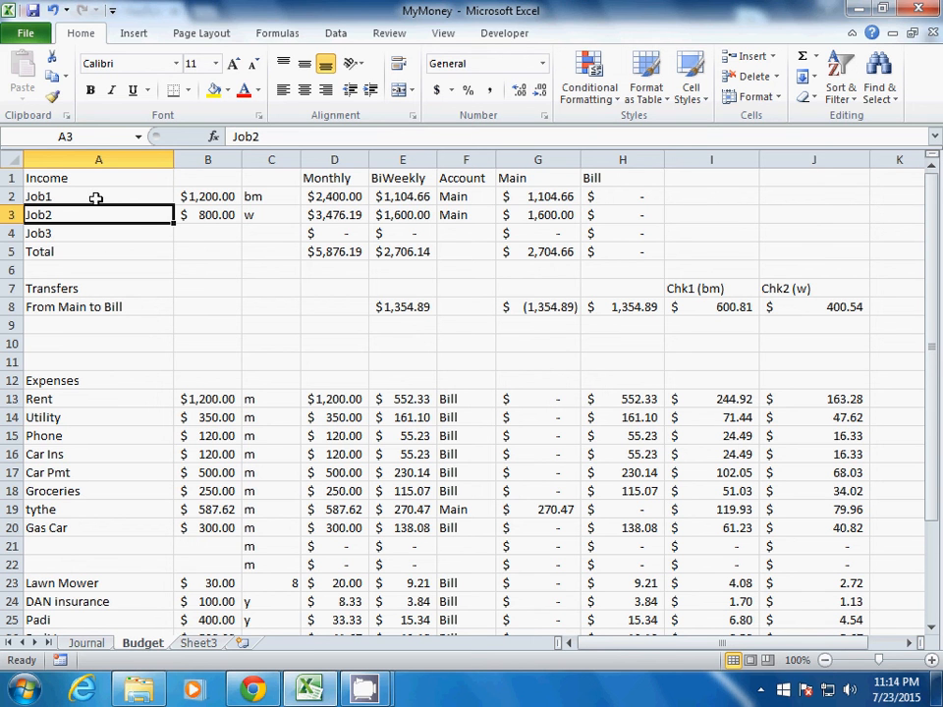
left_click(103, 233)
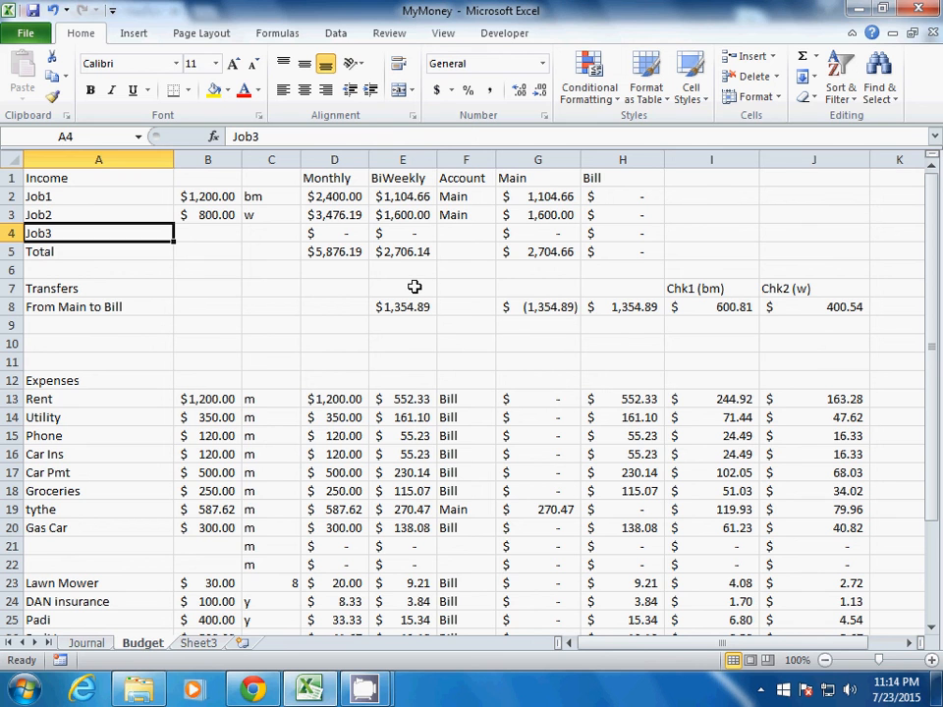
key("alt+Tab")
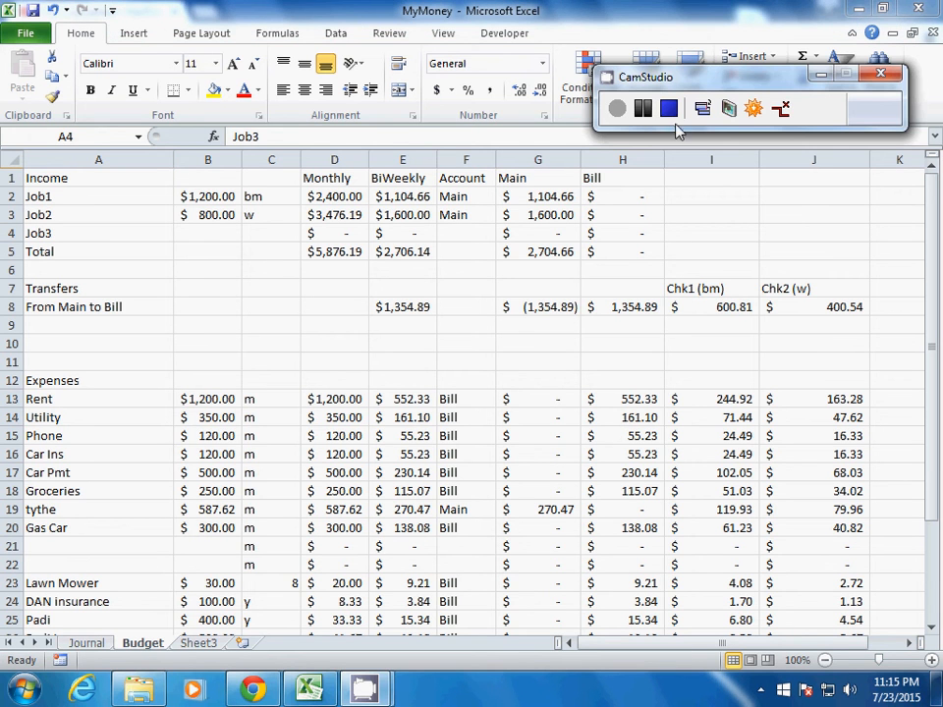